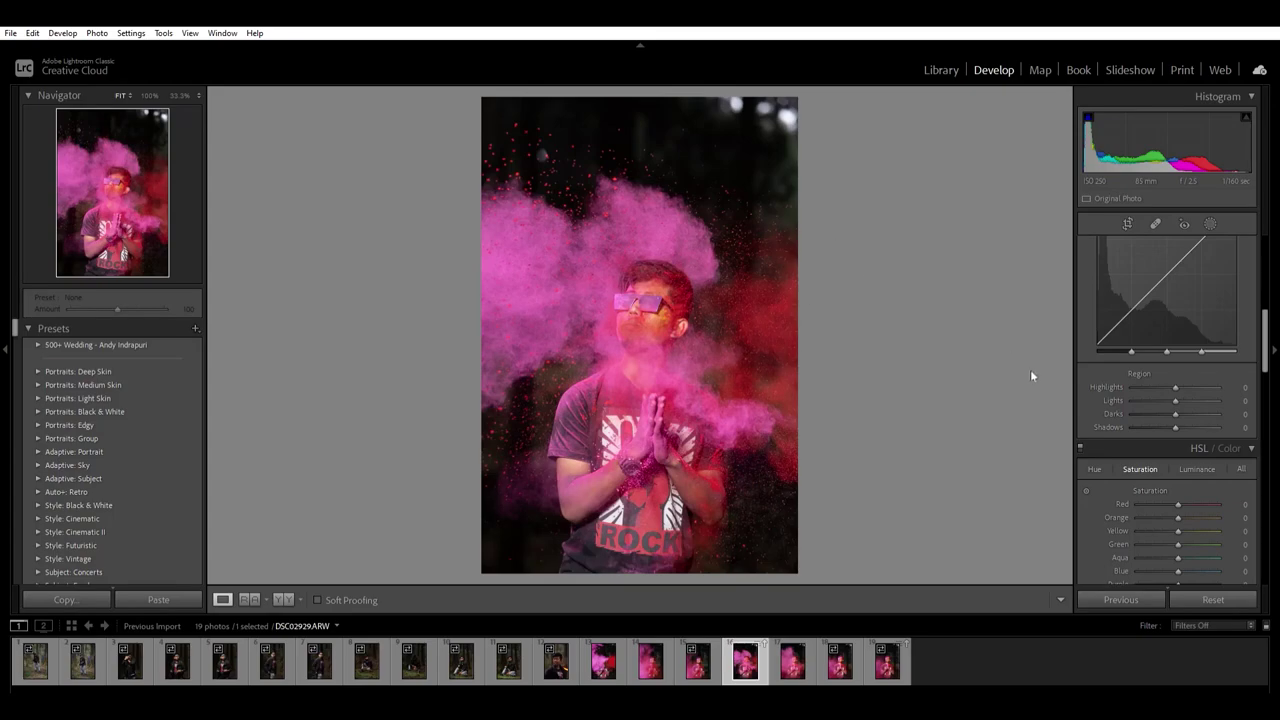
After a 100% face check, retune Highlights to -42, Shadows +23, Whites +7, Blacks -25.
{"action": "left_click", "coordinate": [658, 298]}
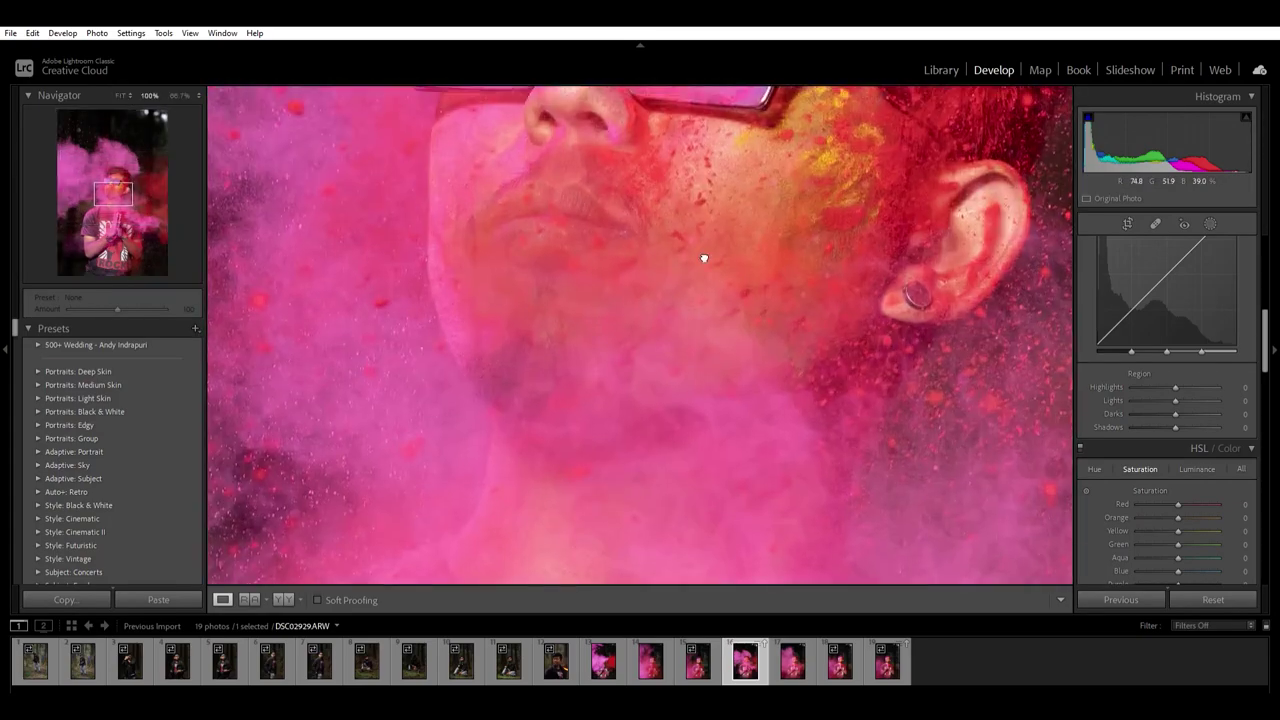
{"action": "left_click", "coordinate": [703, 257]}
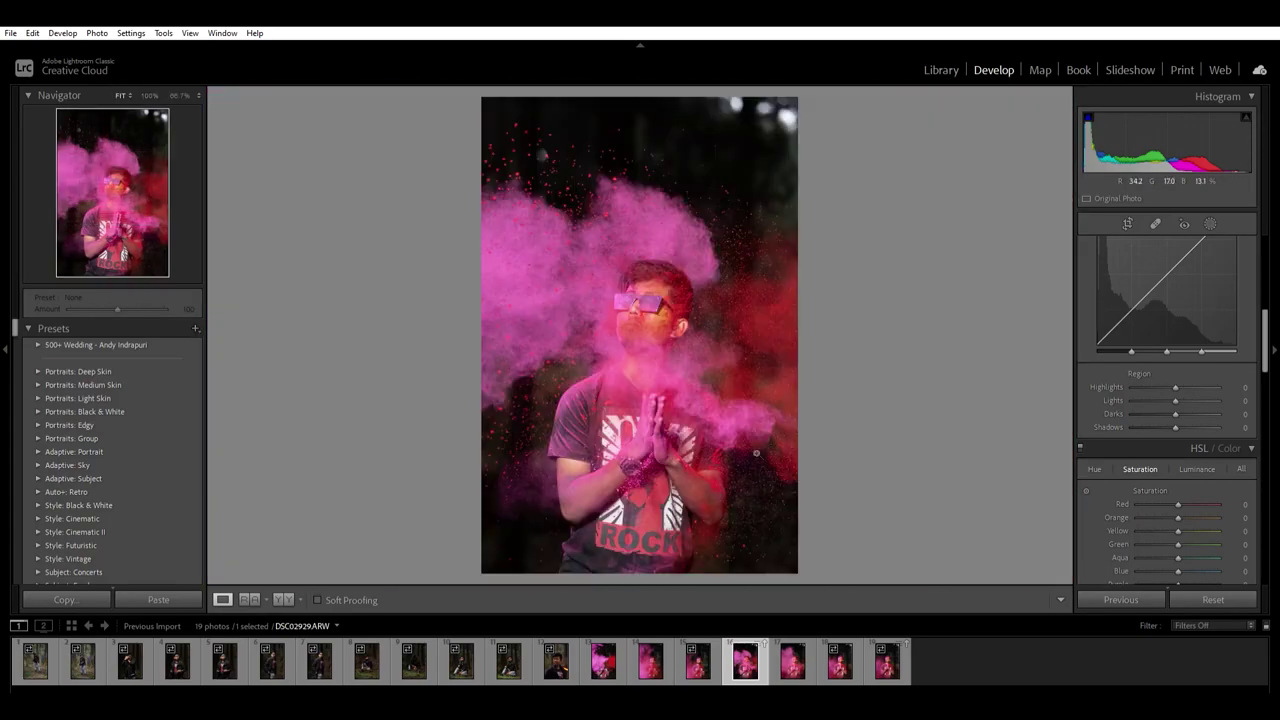
{"action": "scroll", "coordinate": [1205, 408], "scroll_direction": "up", "scroll_amount": 2}
{"action": "scroll", "coordinate": [1205, 408], "scroll_direction": "up", "scroll_amount": 5}
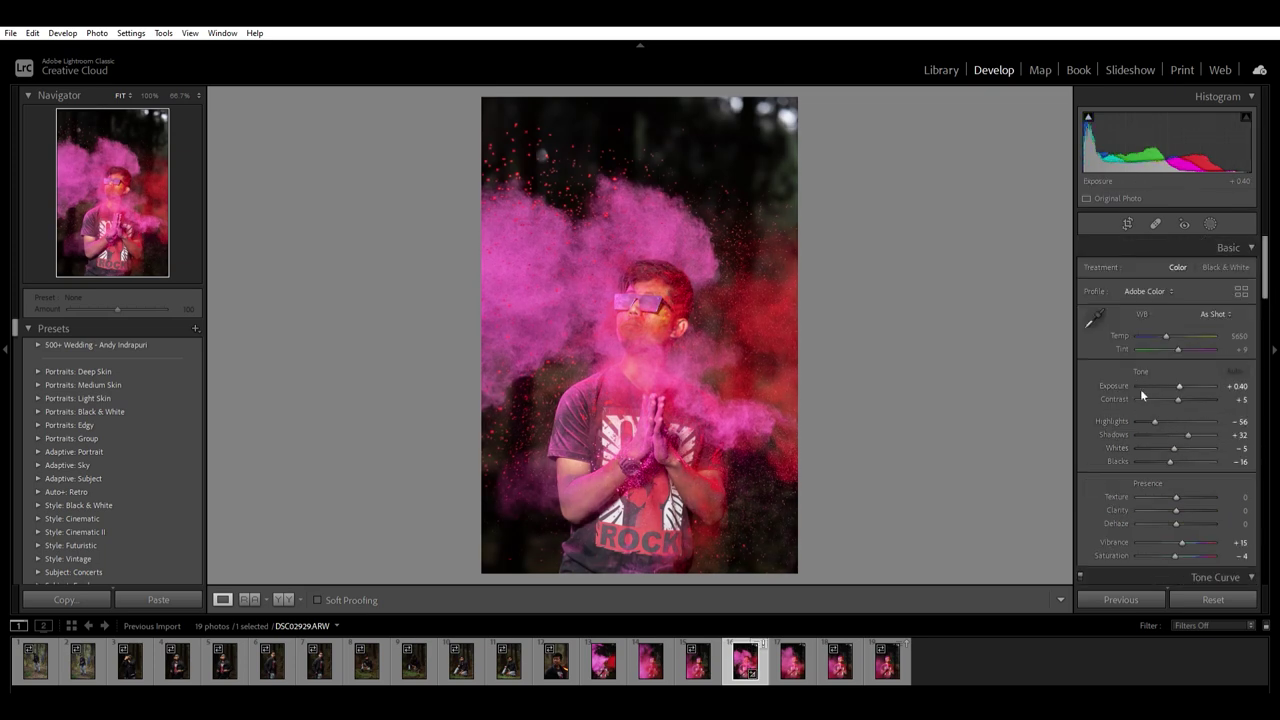
{"action": "left_click_drag", "start_coordinate": [1179, 385], "coordinate": [1163, 415]}
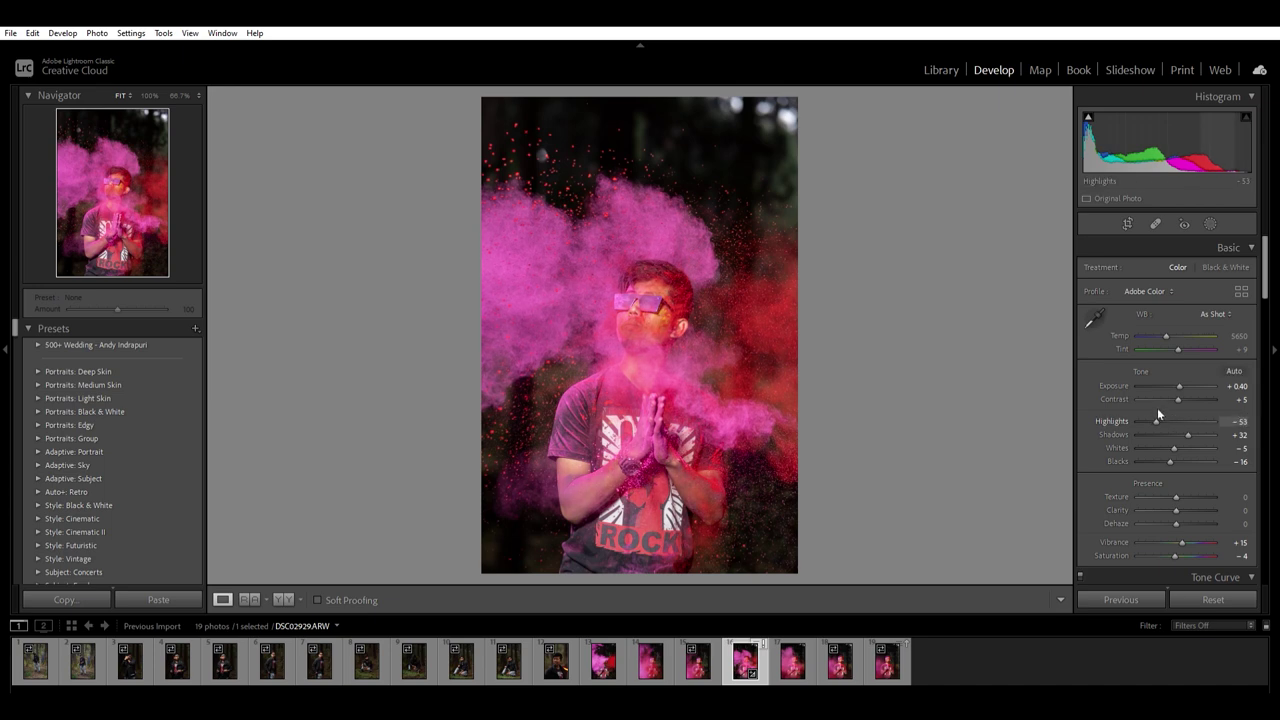
{"action": "mouse_move", "coordinate": [1188, 434]}
{"action": "left_mouse_down"}
{"action": "mouse_move", "coordinate": [1151, 434]}
{"action": "mouse_move", "coordinate": [1197, 448]}
{"action": "mouse_move", "coordinate": [1173, 455]}
{"action": "left_mouse_up"}
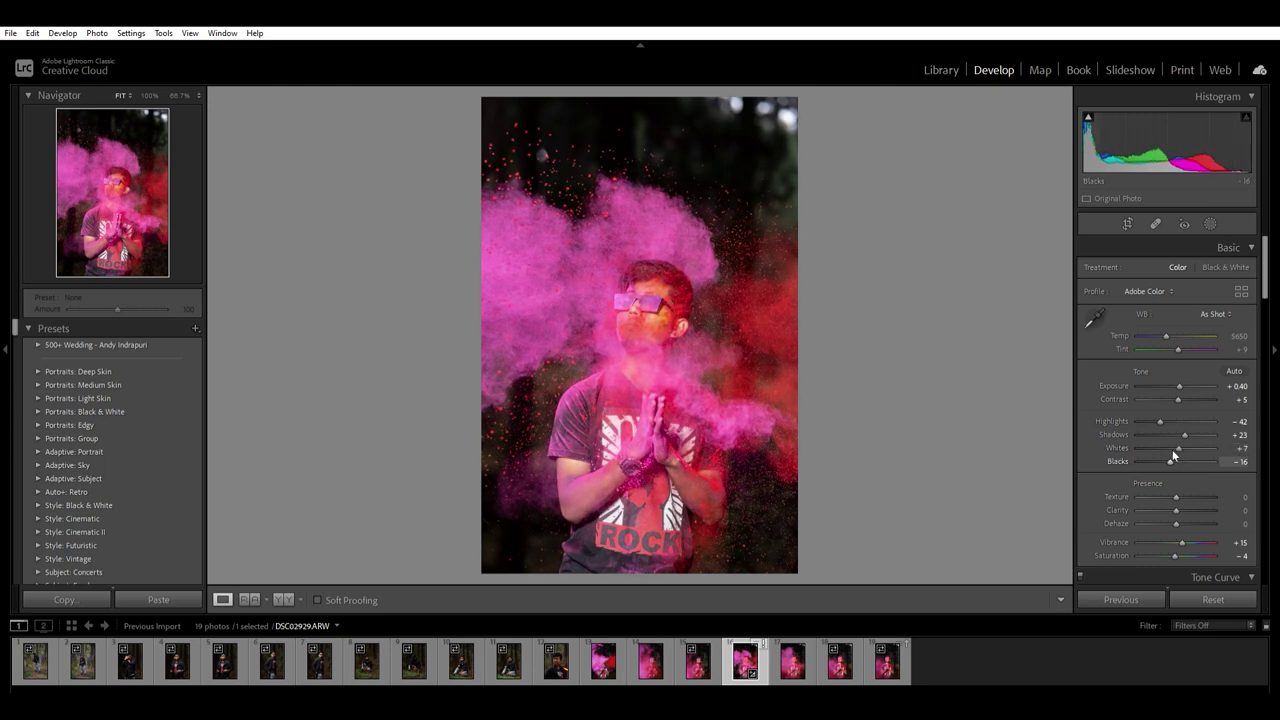
{"action": "scroll", "coordinate": [1262, 350], "scroll_direction": "down", "scroll_amount": 3}
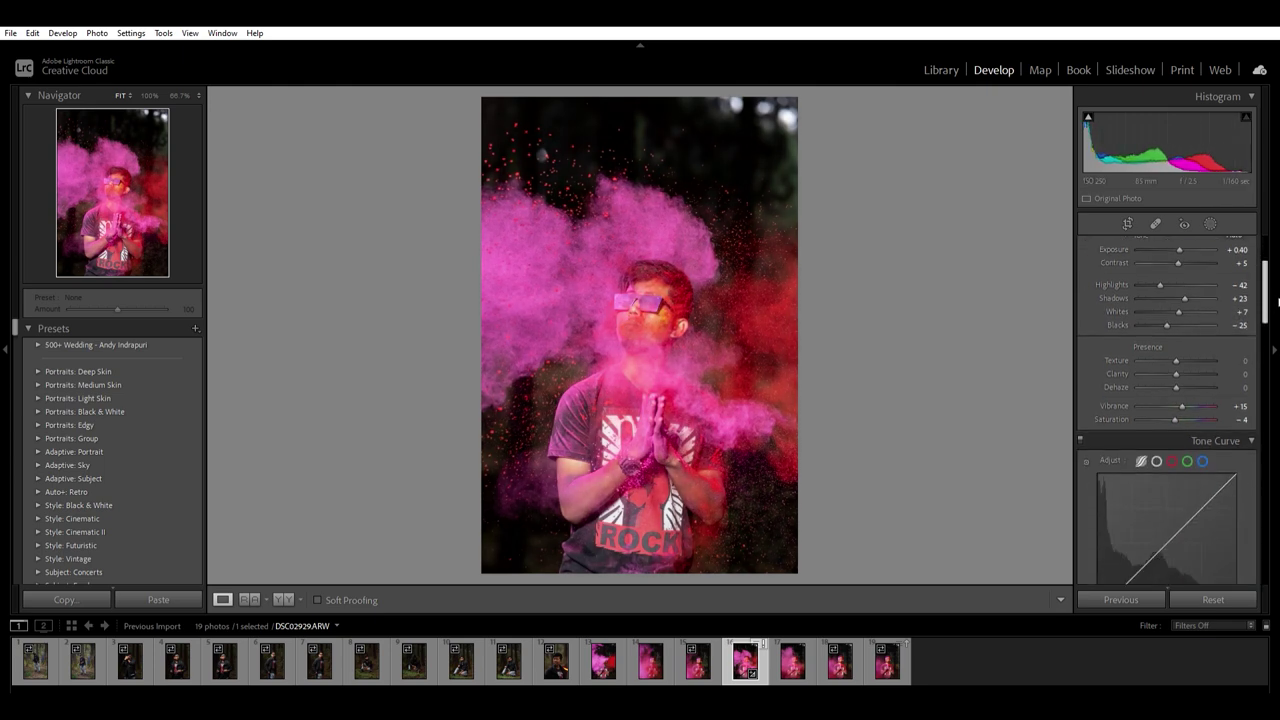
Raise Texture to +81 and Clarity to +19, zooming in on the glasses to check detail.
{"action": "left_click", "coordinate": [1193, 358]}
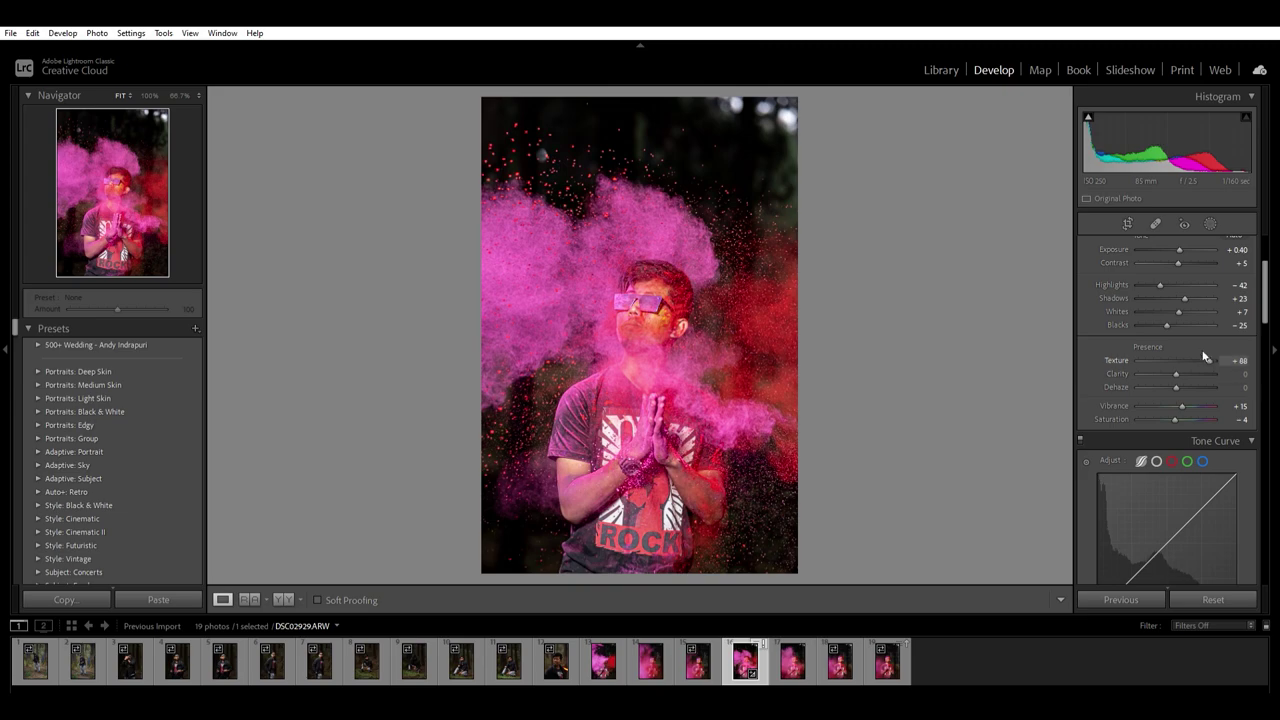
{"action": "left_click", "coordinate": [1186, 371]}
{"action": "key", "text": "z"}
{"action": "key", "text": "z"}
{"action": "key", "text": "z"}
{"action": "left_click", "coordinate": [1164, 293]}
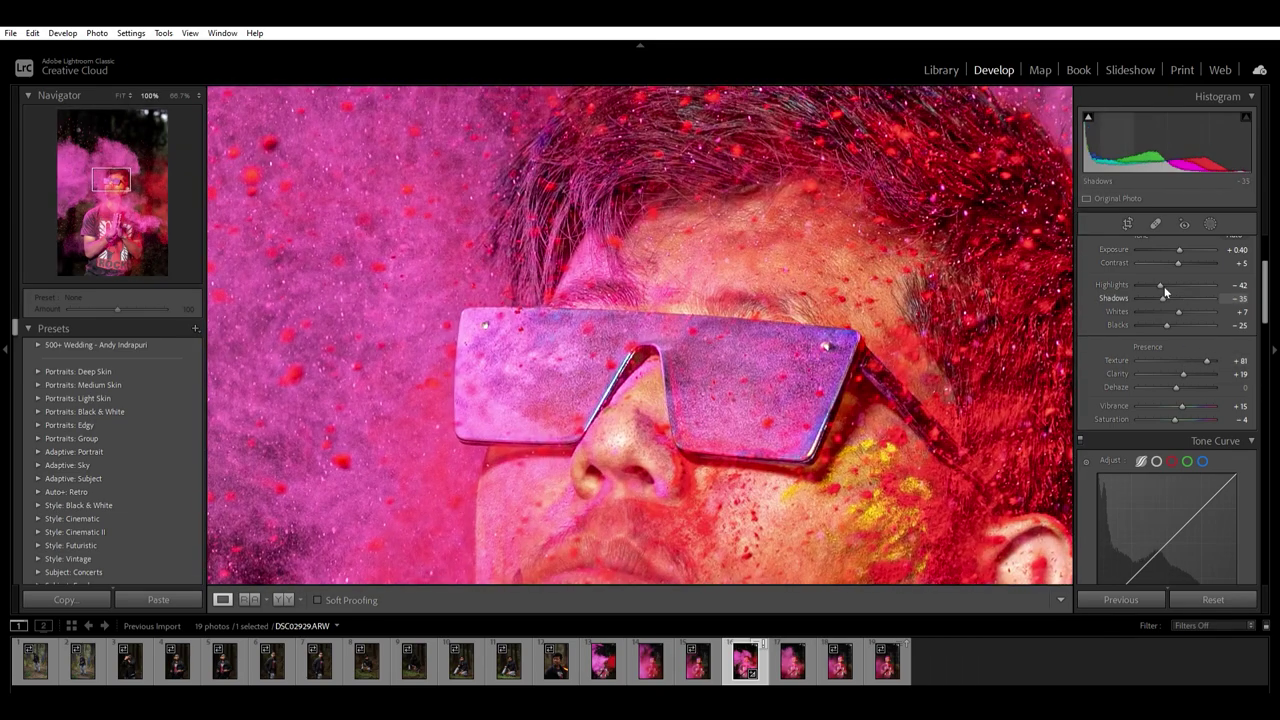
{"action": "key", "text": "z"}
{"action": "left_click", "coordinate": [1187, 298]}
{"action": "key", "text": "z"}
{"action": "key", "text": "z"}
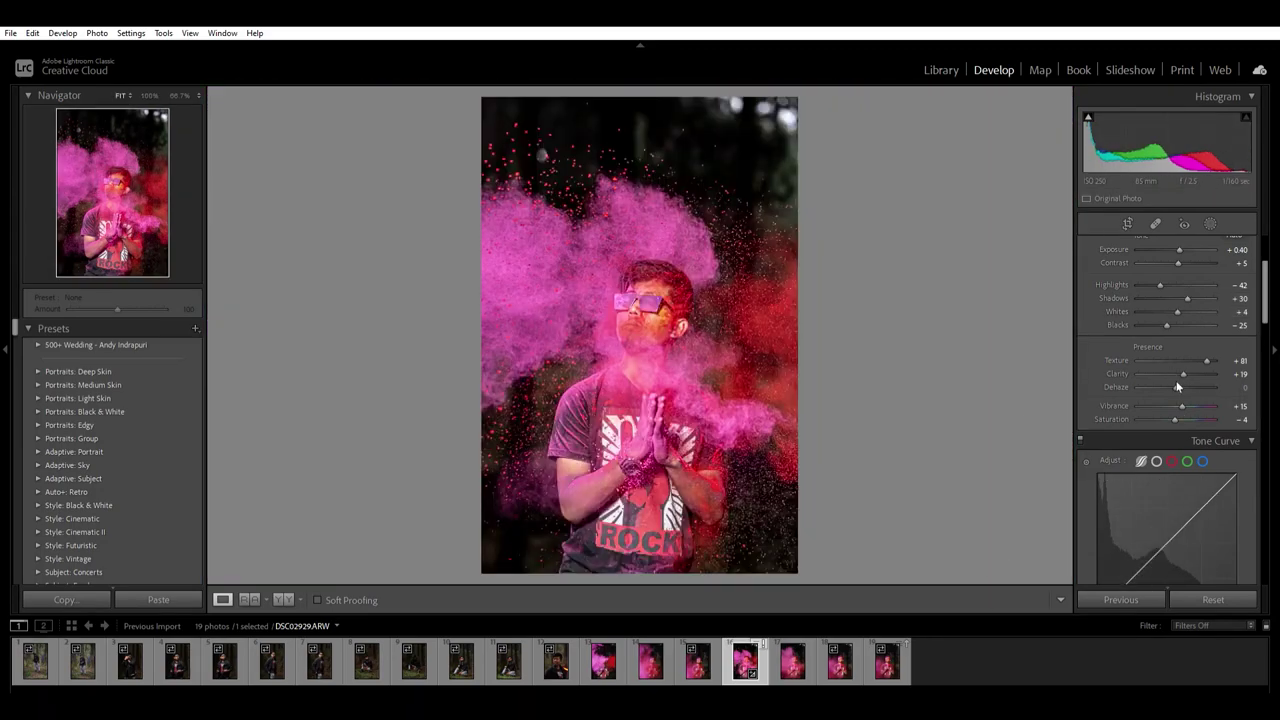
Ease Clarity to +14, add Dehaze +4, and reset Vibrance and Saturation to 0.
{"action": "left_click_drag", "start_coordinate": [1183, 373], "coordinate": [1184, 371]}
{"action": "left_click_drag", "start_coordinate": [1177, 380], "coordinate": [1184, 393]}
{"action": "double_click", "coordinate": [1177, 408]}
{"action": "double_click", "coordinate": [1175, 417]}
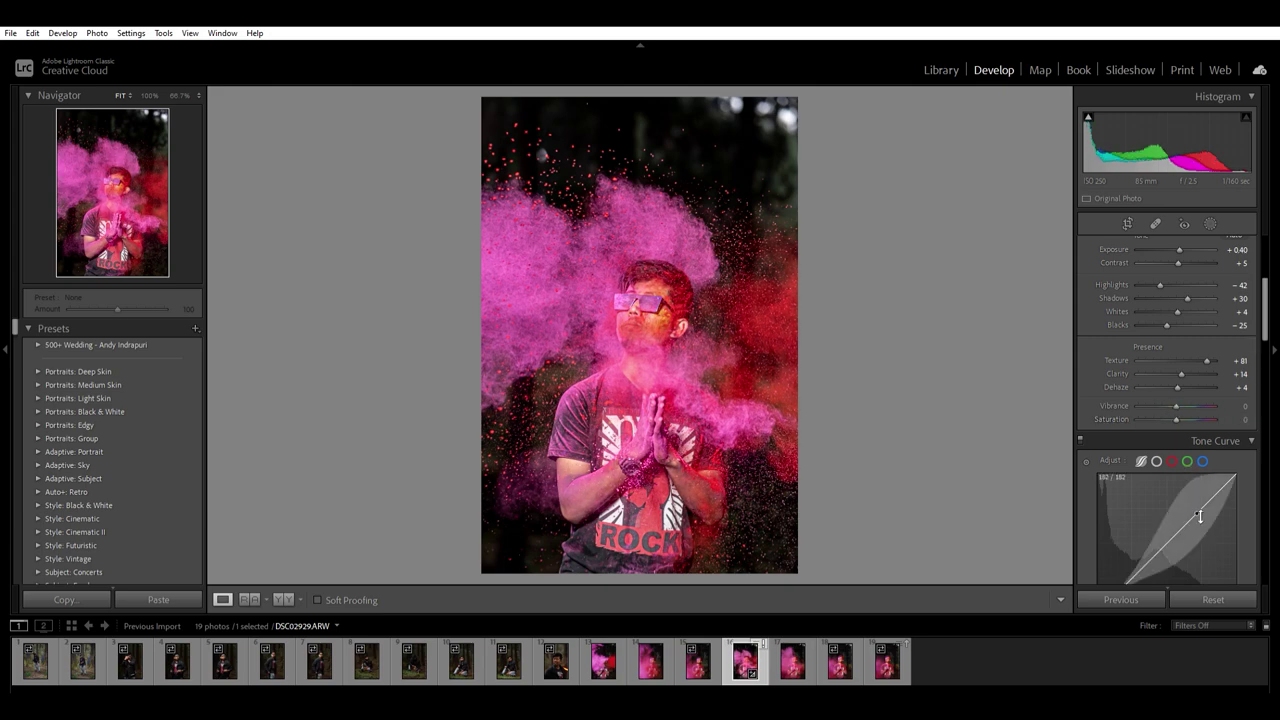
Set the tone curve Highlights region to -31, checking the change in a zoomed view.
{"action": "scroll", "coordinate": [1199, 516], "scroll_direction": "down", "scroll_amount": 3}
{"action": "mouse_move", "coordinate": [1175, 465]}
{"action": "left_mouse_down"}
{"action": "mouse_move", "coordinate": [1164, 466]}
{"action": "mouse_move", "coordinate": [1183, 479]}
{"action": "mouse_move", "coordinate": [1162, 492]}
{"action": "left_mouse_up"}
{"action": "key", "text": "z"}
{"action": "key", "text": "ctrl+minus"}
{"action": "key", "text": "ctrl+minus"}
{"action": "key", "text": "ctrl+minus"}
{"action": "key", "text": "z"}
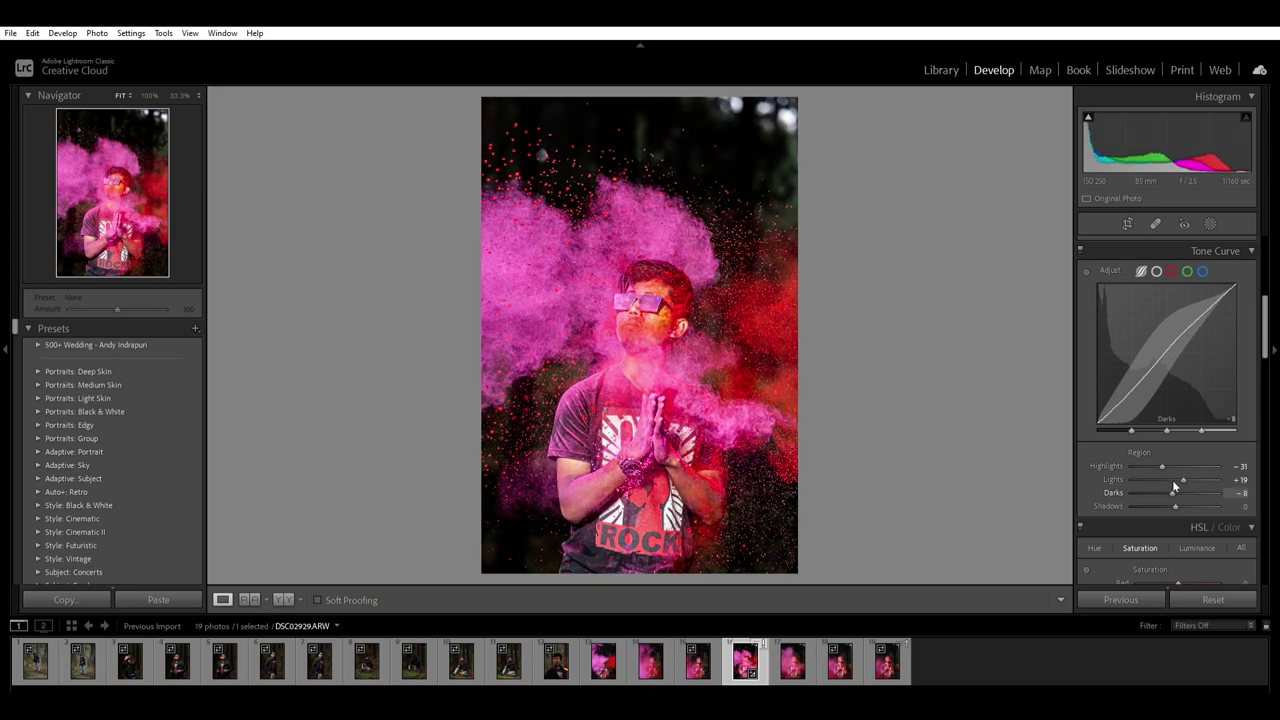
Deepen the tone curve Darks to -17, comparing zoomed and whole-photo views.
{"action": "left_click", "coordinate": [785, 457]}
{"action": "key", "text": "ctrl+minus"}
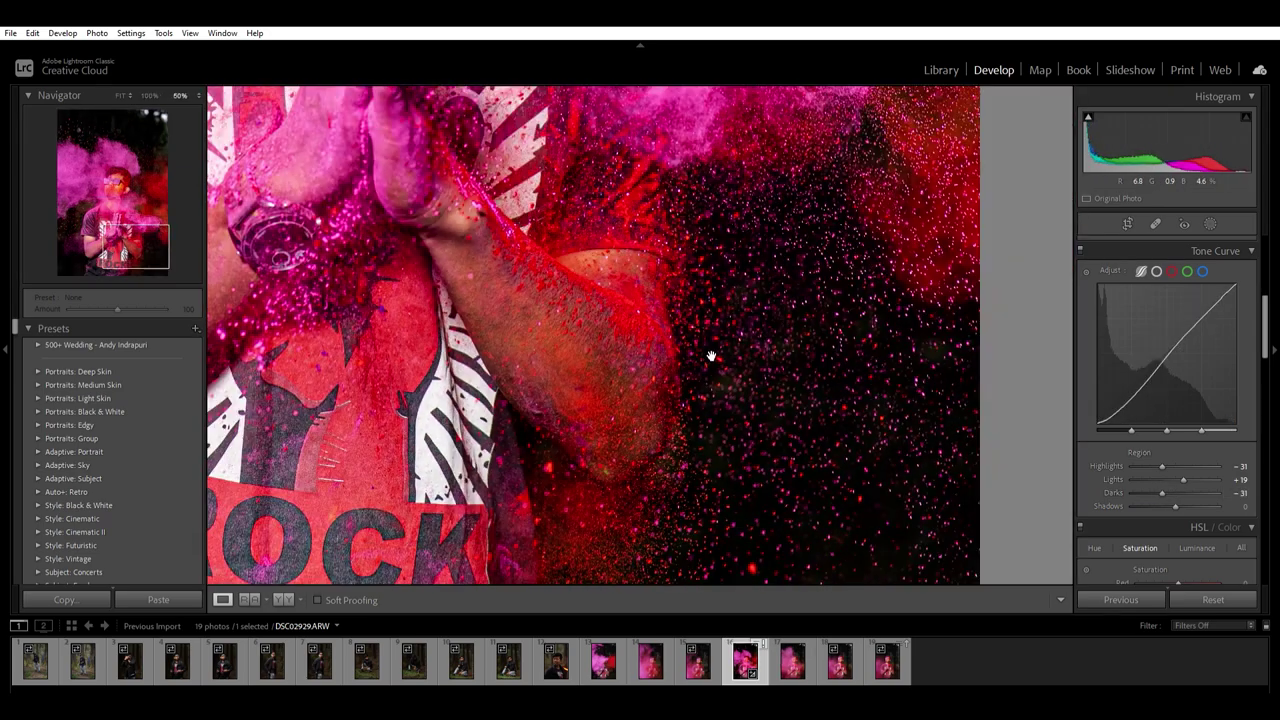
{"action": "mouse_move", "coordinate": [1162, 492]}
{"action": "left_mouse_down"}
{"action": "mouse_move", "coordinate": [1160, 506]}
{"action": "mouse_move", "coordinate": [1204, 497]}
{"action": "mouse_move", "coordinate": [1172, 494]}
{"action": "left_mouse_up"}
{"action": "key", "text": "z"}
{"action": "left_click", "coordinate": [720, 286]}
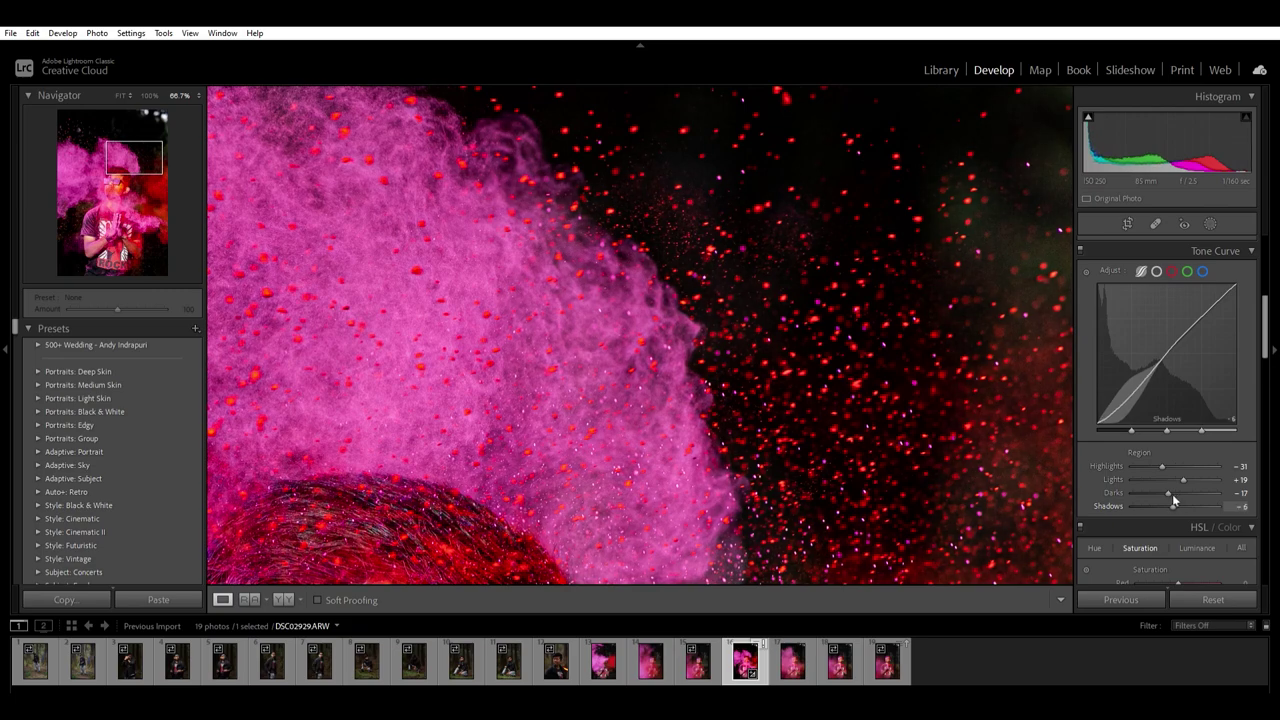
{"action": "left_click", "coordinate": [810, 252]}
Darken the tone curve Shadows to -19 while inspecting the upper pink powder cloud.
{"action": "left_click", "coordinate": [705, 398]}
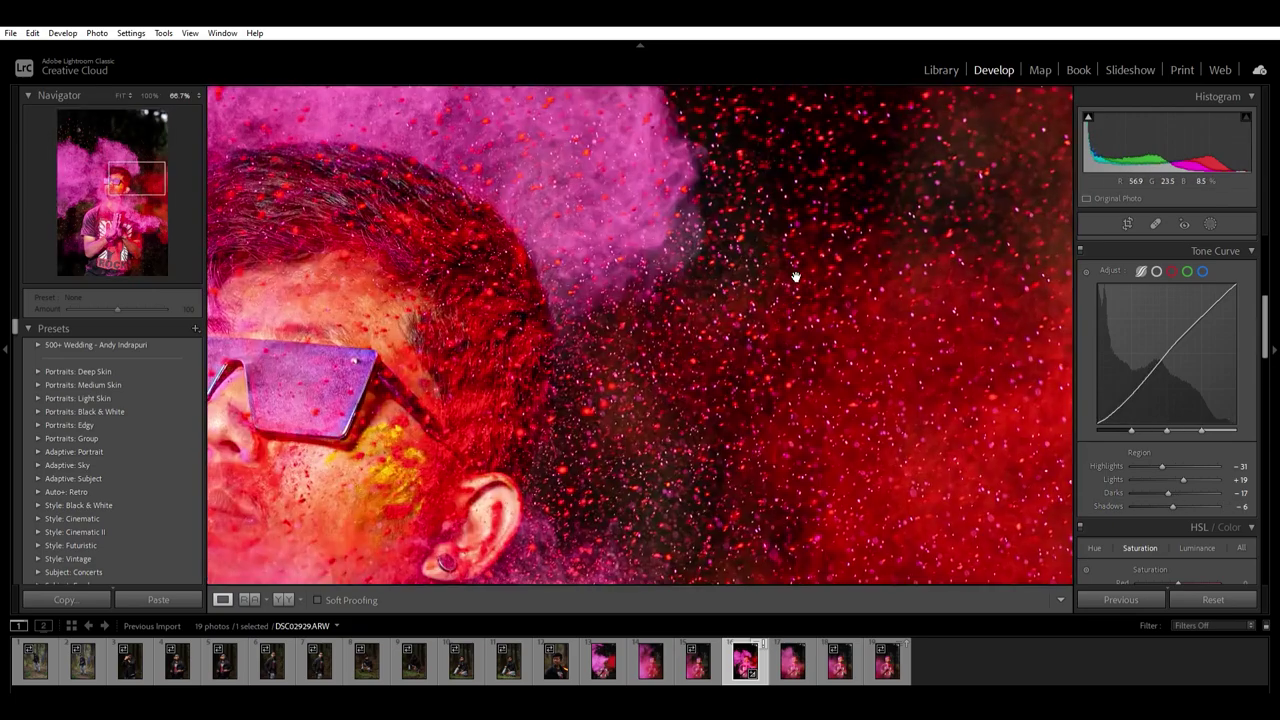
{"action": "left_click_drag", "start_coordinate": [794, 277], "coordinate": [706, 206]}
{"action": "left_click_drag", "start_coordinate": [1177, 500], "coordinate": [1162, 500]}
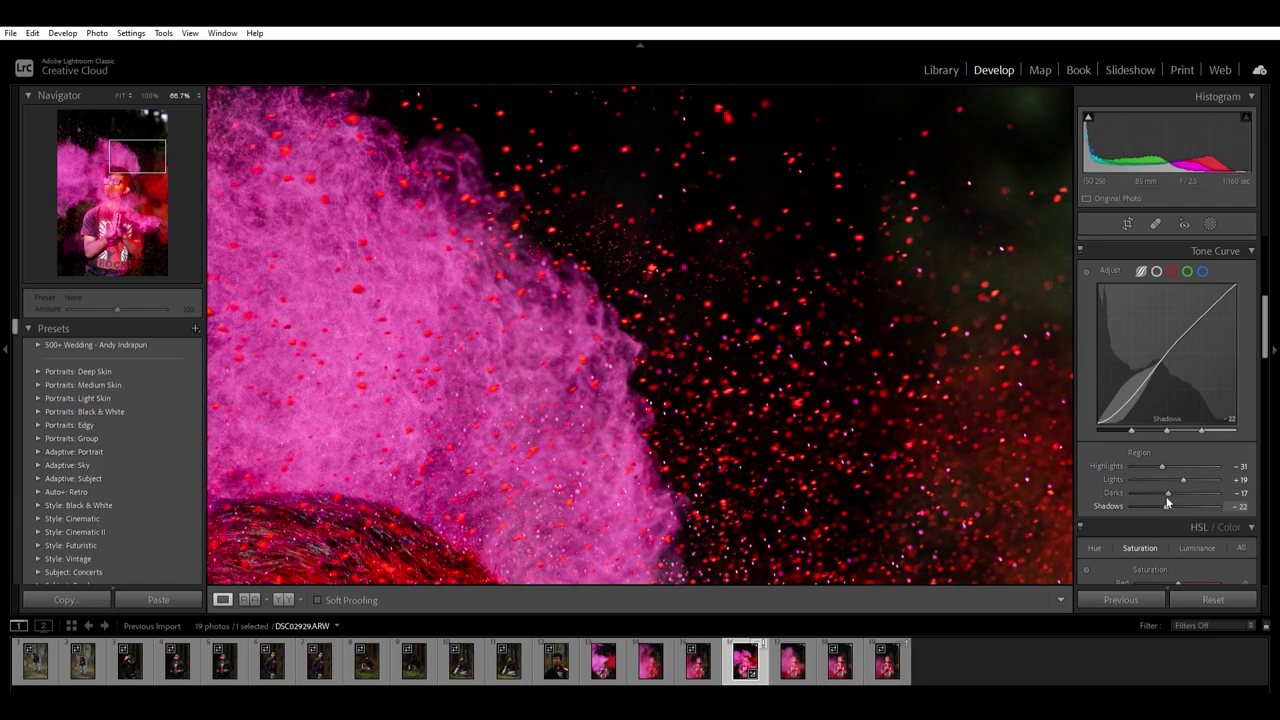
{"action": "key", "text": "z"}
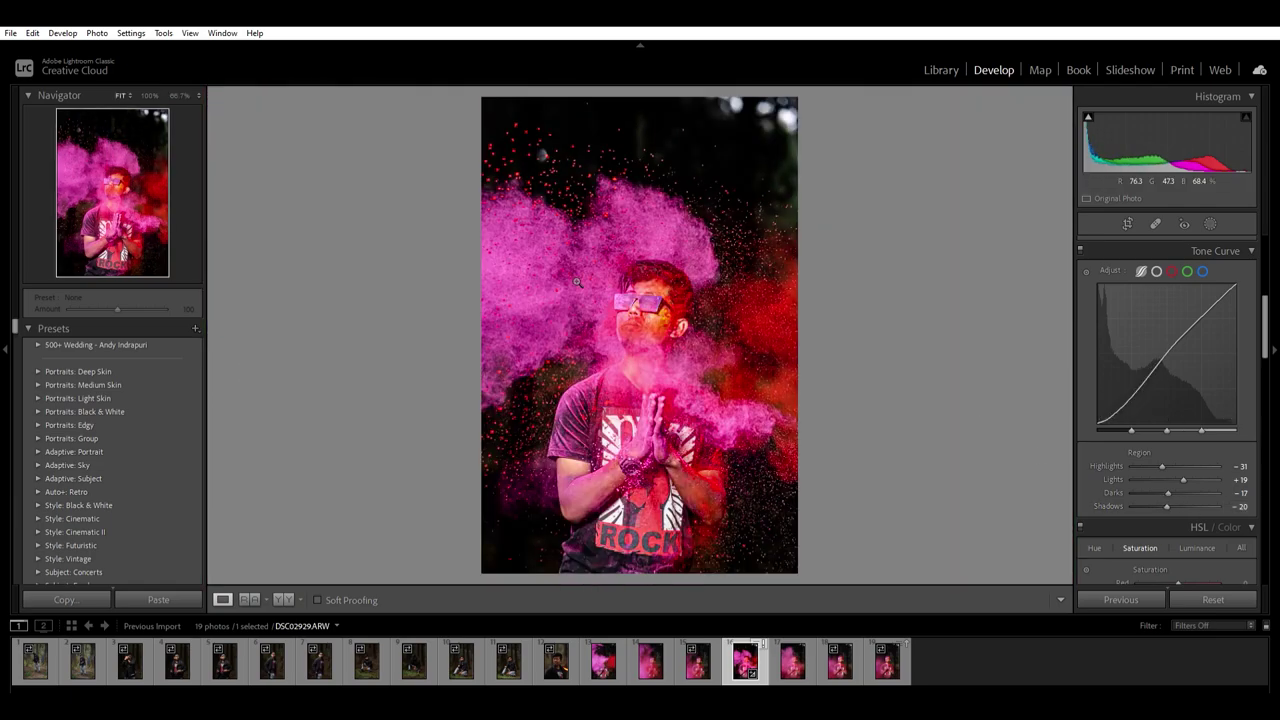
{"action": "key", "text": "z"}
{"action": "key", "text": "z"}
{"action": "left_click_drag", "start_coordinate": [1161, 500], "coordinate": [1164, 500]}
Rebalance Basic Whites to +5 and Blacks to -21 while checking a close-up of the face.
{"action": "scroll", "coordinate": [1165, 400], "scroll_direction": "up", "scroll_amount": 5}
{"action": "left_click", "coordinate": [645, 305]}
{"action": "left_click_drag", "start_coordinate": [684, 235], "coordinate": [684, 345]}
{"action": "left_click_drag", "start_coordinate": [1177, 448], "coordinate": [1166, 448]}
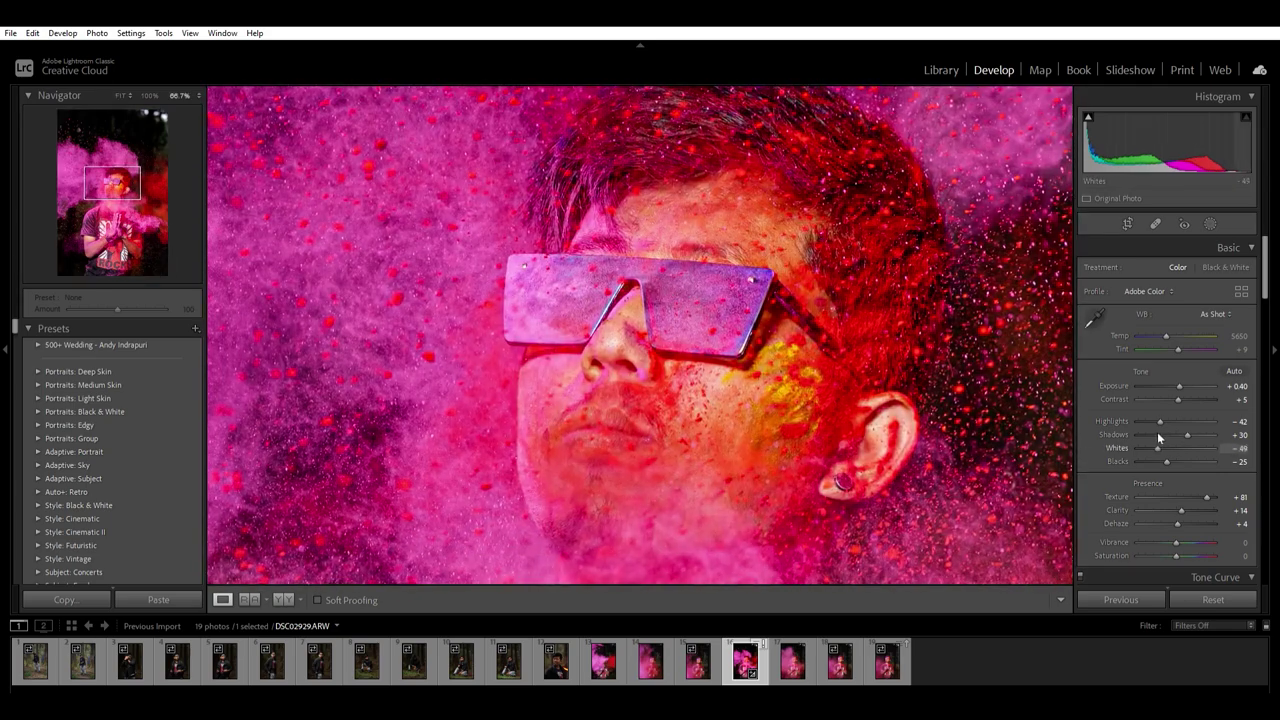
{"action": "key", "text": "z"}
{"action": "left_click", "coordinate": [1166, 448], "text": "shift"}
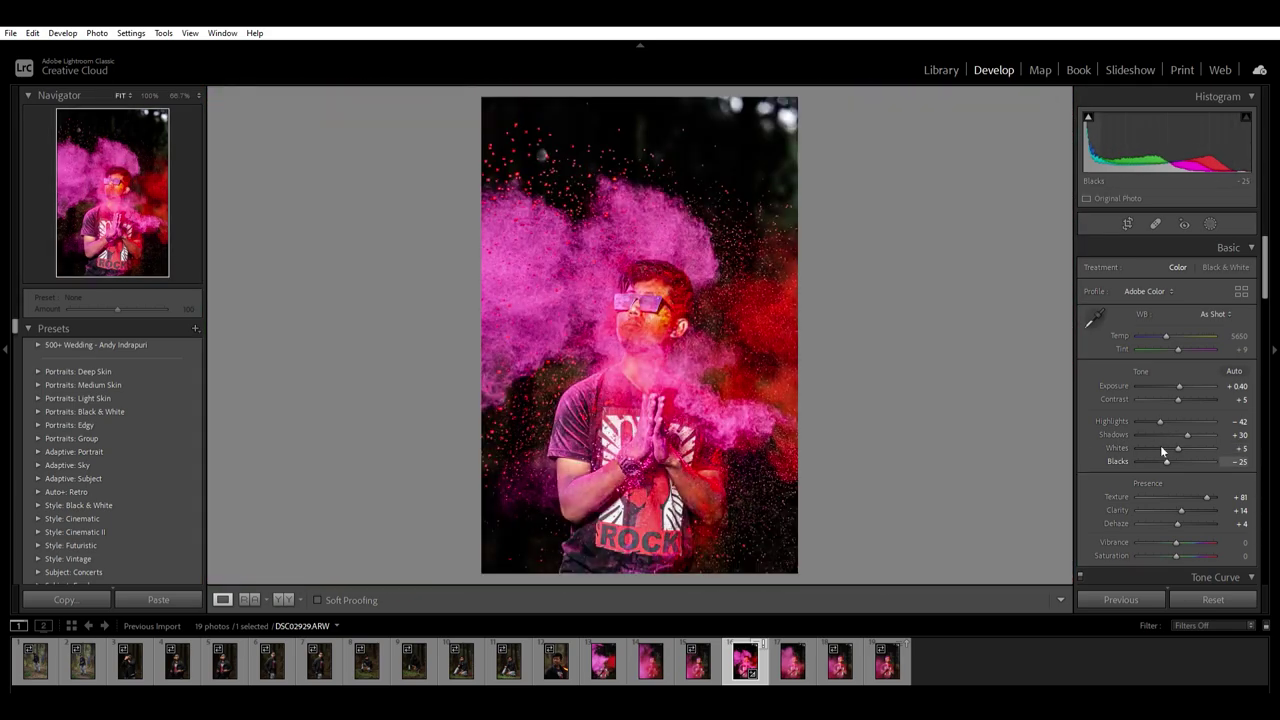
{"action": "left_click_drag", "start_coordinate": [1187, 434], "coordinate": [1187, 425]}
{"action": "scroll", "coordinate": [1201, 532], "scroll_direction": "down", "scroll_amount": 5}
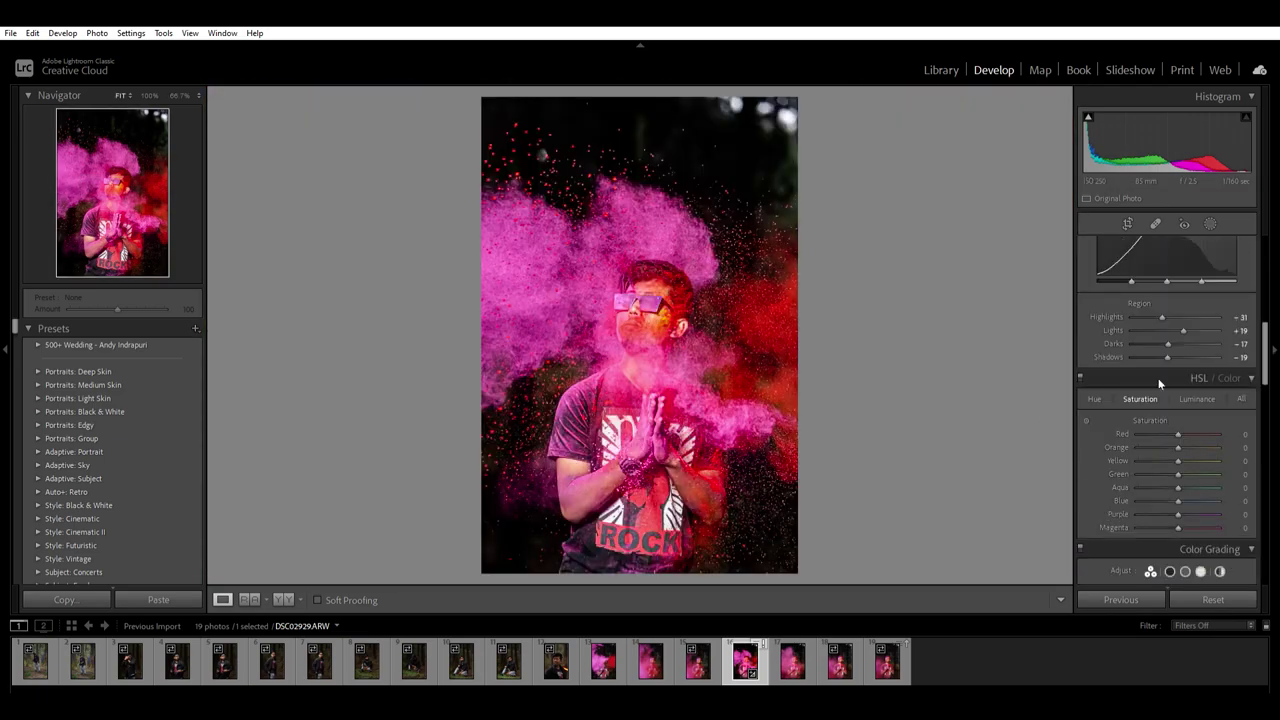
Adjust HSL Red saturation to +10 and shift the Yellow hue to -28.
{"action": "key", "text": "z"}
{"action": "key", "text": "z"}
{"action": "left_click", "coordinate": [1197, 396]}
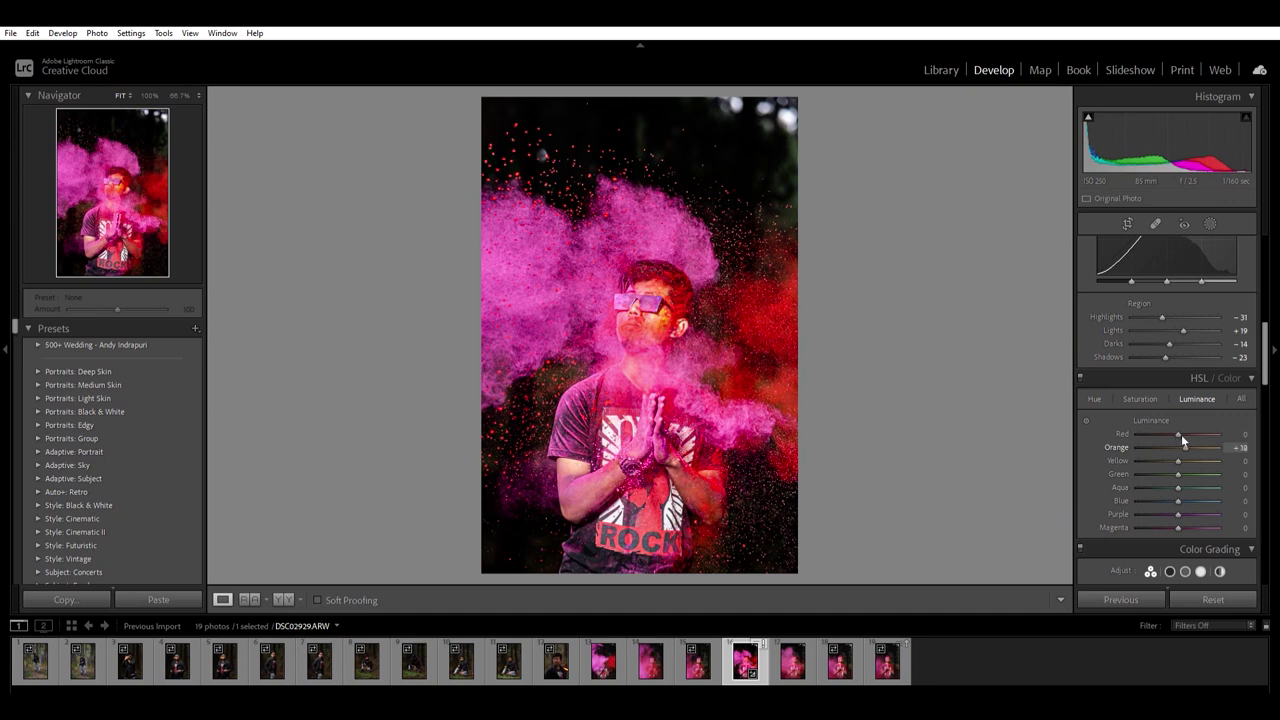
{"action": "left_click", "coordinate": [1150, 398]}
{"action": "left_click_drag", "start_coordinate": [1178, 433], "coordinate": [1166, 424]}
{"action": "double_click", "coordinate": [1166, 424]}
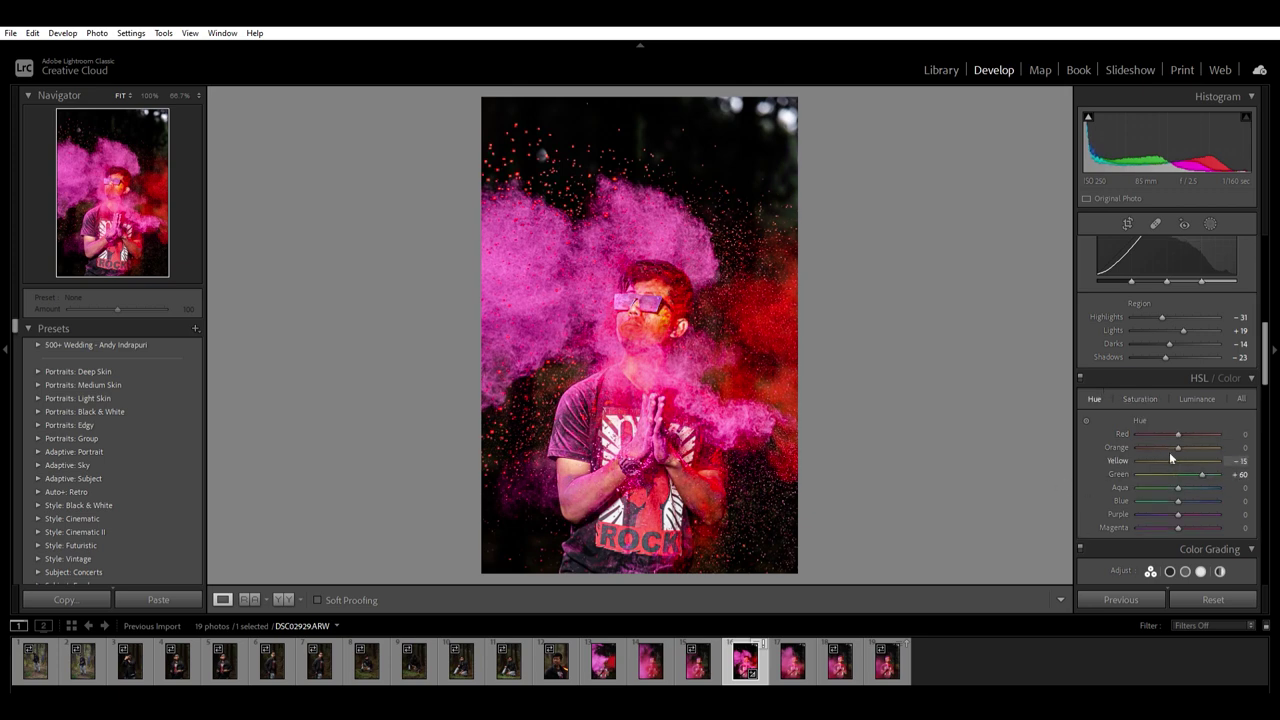
{"action": "mouse_move", "coordinate": [1171, 458]}
{"action": "left_mouse_down"}
{"action": "mouse_move", "coordinate": [1212, 432]}
{"action": "mouse_move", "coordinate": [1173, 430]}
{"action": "left_mouse_up"}
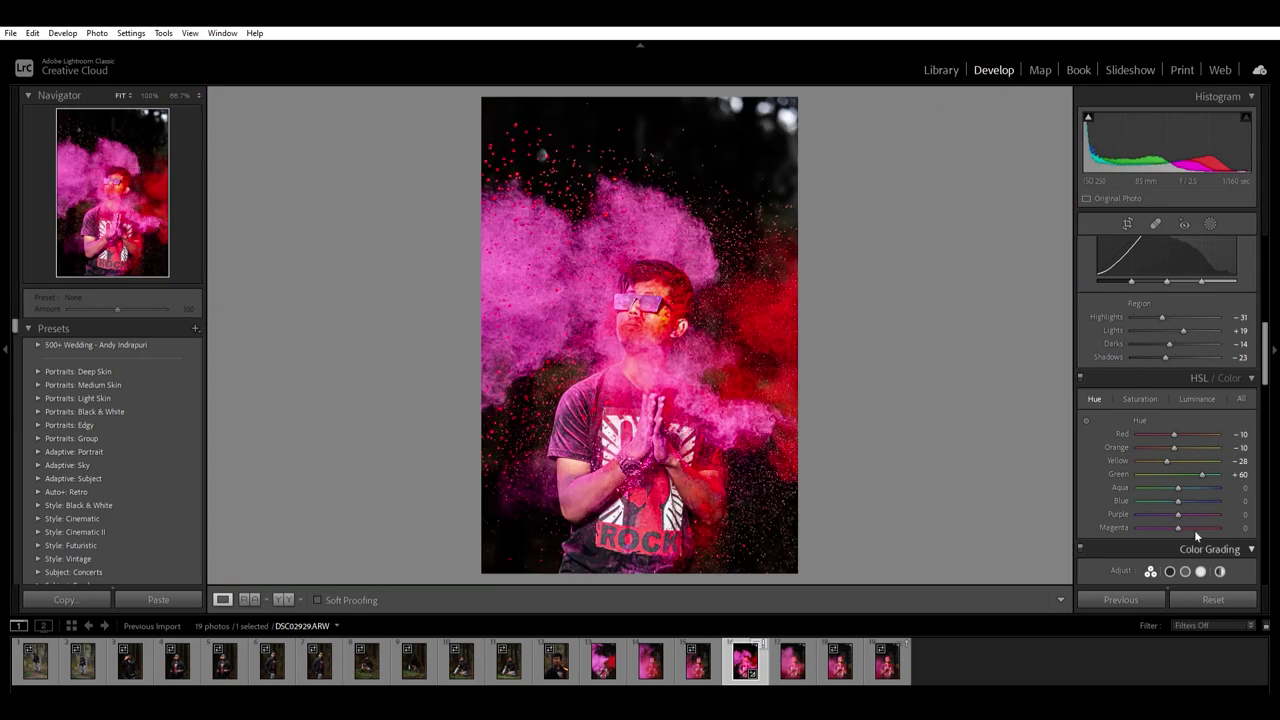
{"action": "left_click", "coordinate": [1144, 400]}
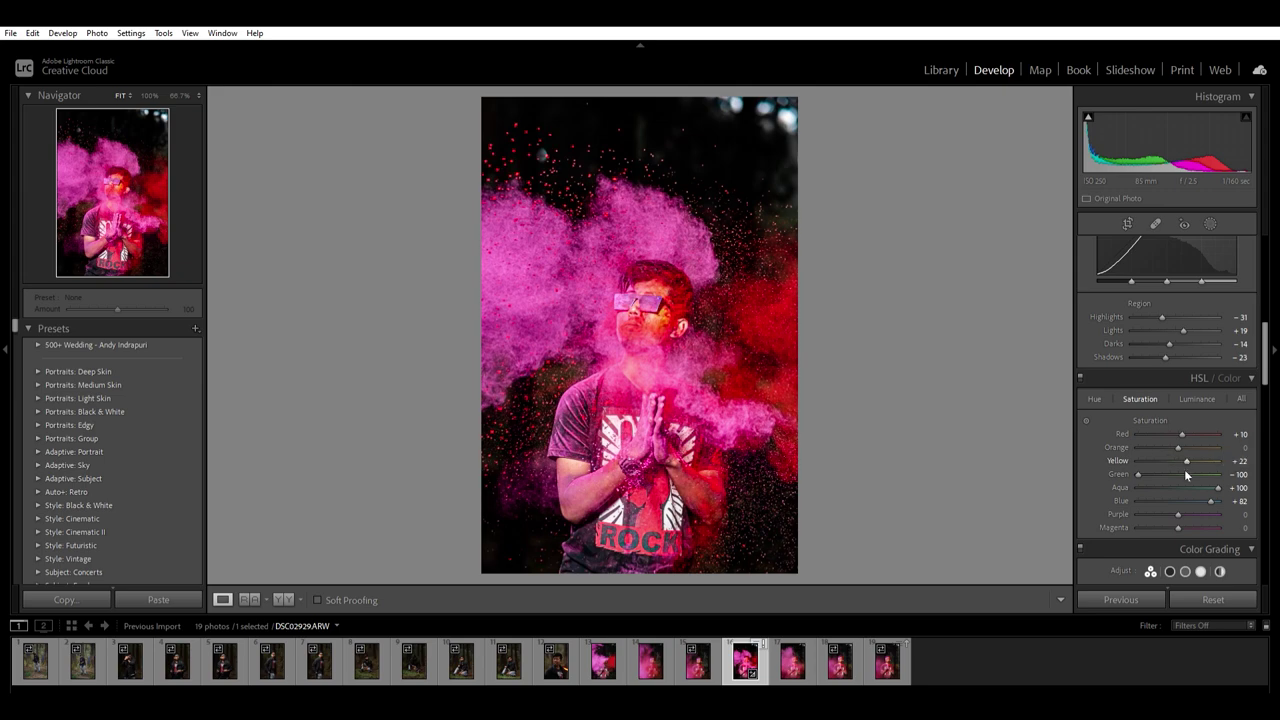
Lower Purple saturation to +10 and shift the Red hue, trying then resetting the Magenta hue.
{"action": "mouse_move", "coordinate": [1186, 509]}
{"action": "left_mouse_down"}
{"action": "mouse_move", "coordinate": [1194, 518]}
{"action": "mouse_move", "coordinate": [1124, 520]}
{"action": "left_mouse_up"}
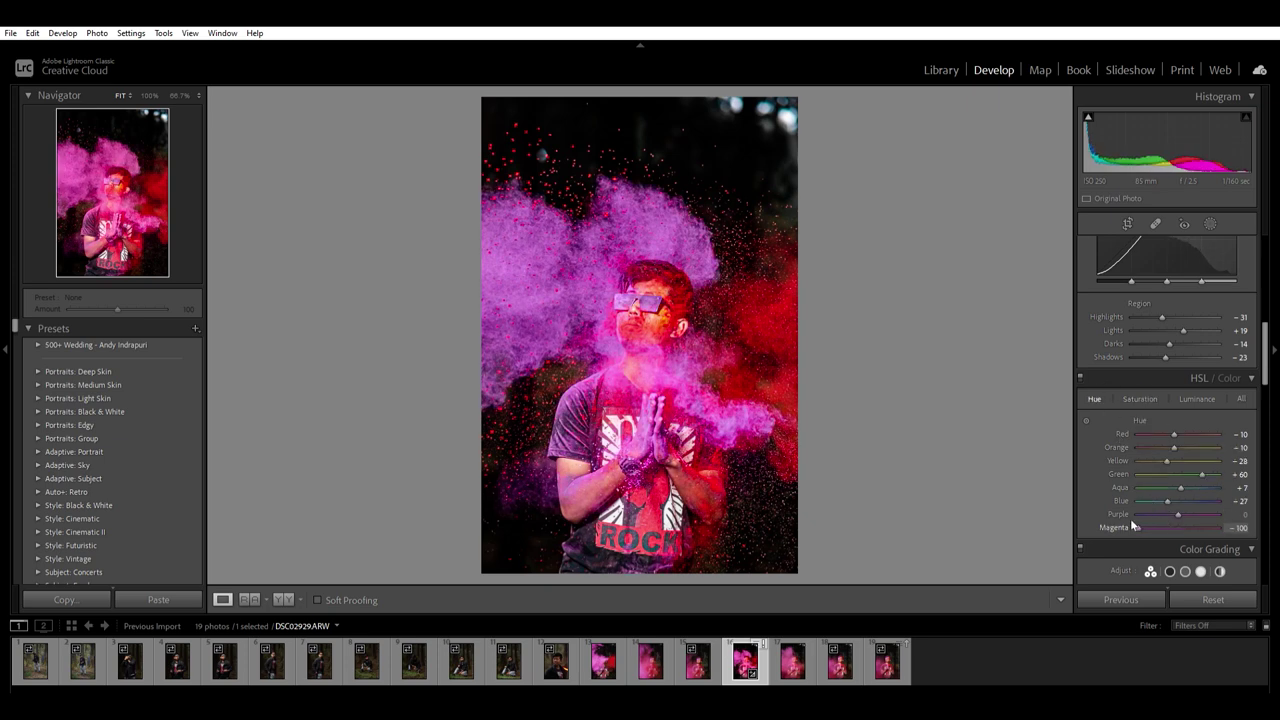
{"action": "left_click_drag", "start_coordinate": [1105, 528], "coordinate": [1178, 527]}
{"action": "mouse_move", "coordinate": [1174, 434]}
{"action": "left_mouse_down"}
{"action": "mouse_move", "coordinate": [1118, 428]}
{"action": "mouse_move", "coordinate": [1176, 420]}
{"action": "left_mouse_up"}
{"action": "left_click_drag", "start_coordinate": [1178, 527], "coordinate": [1102, 517]}
{"action": "double_click", "coordinate": [1135, 518]}
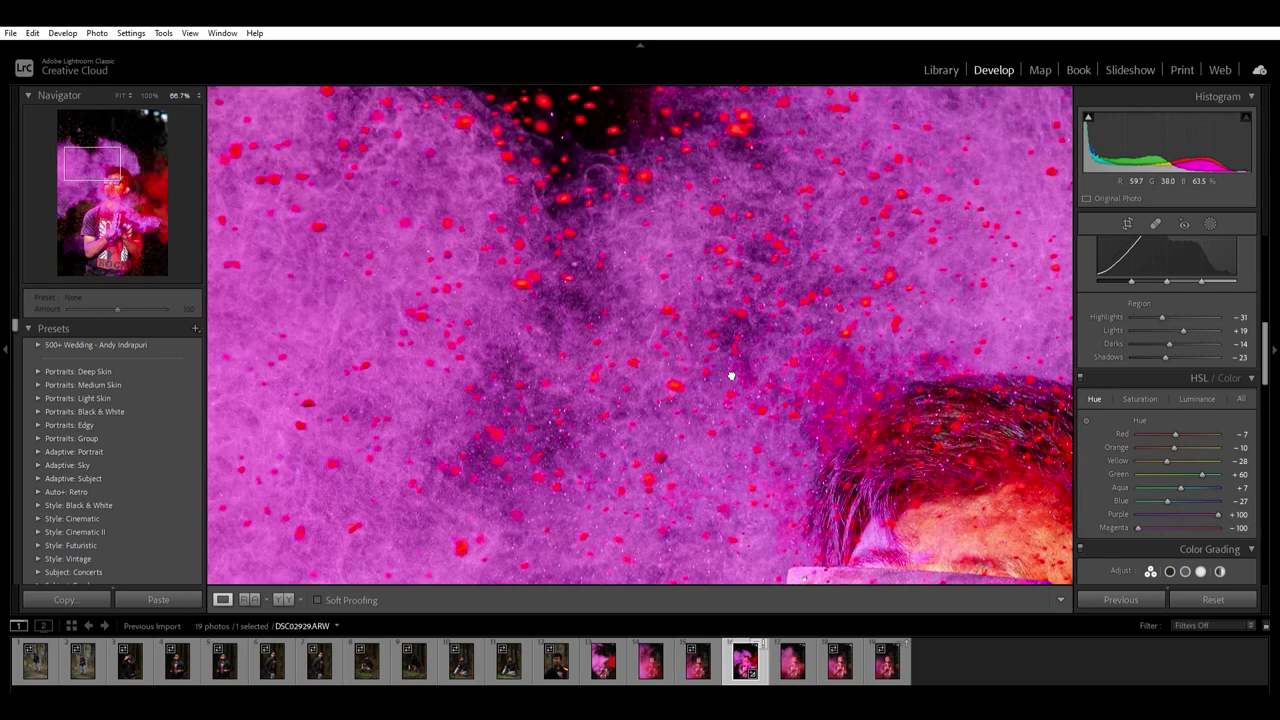
Try a boosted Magenta saturation, then reset it back to 0.
{"action": "left_click", "coordinate": [1140, 399]}
{"action": "mouse_move", "coordinate": [1224, 527]}
{"action": "left_mouse_down"}
{"action": "mouse_move", "coordinate": [1165, 514]}
{"action": "mouse_move", "coordinate": [1159, 524]}
{"action": "mouse_move", "coordinate": [1200, 523]}
{"action": "mouse_move", "coordinate": [1164, 521]}
{"action": "mouse_move", "coordinate": [1191, 509]}
{"action": "mouse_move", "coordinate": [1174, 500]}
{"action": "left_mouse_up"}
{"action": "double_click", "coordinate": [1185, 524]}
{"action": "double_click", "coordinate": [1159, 524]}
Rework HSL luminance, resetting Orange and Yellow, ending with Green -38 and Purple +17.
{"action": "left_click", "coordinate": [1187, 397]}
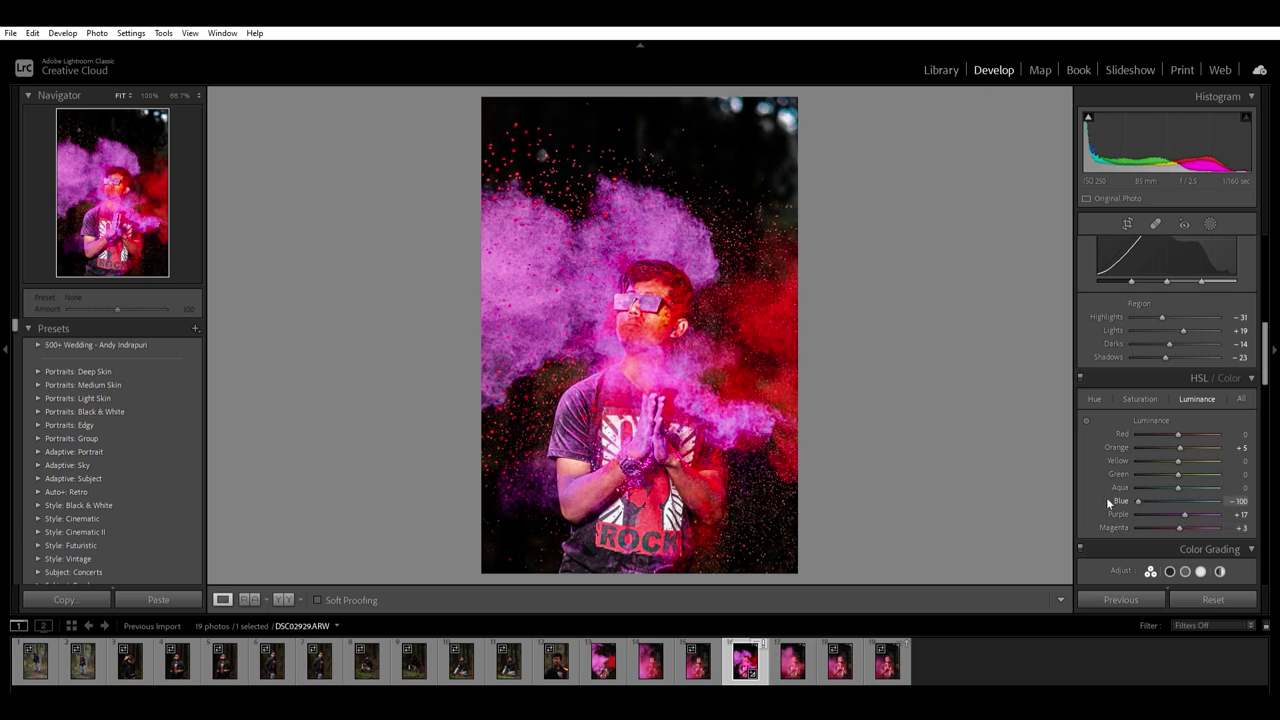
{"action": "double_click", "coordinate": [1181, 460]}
{"action": "double_click", "coordinate": [1116, 447]}
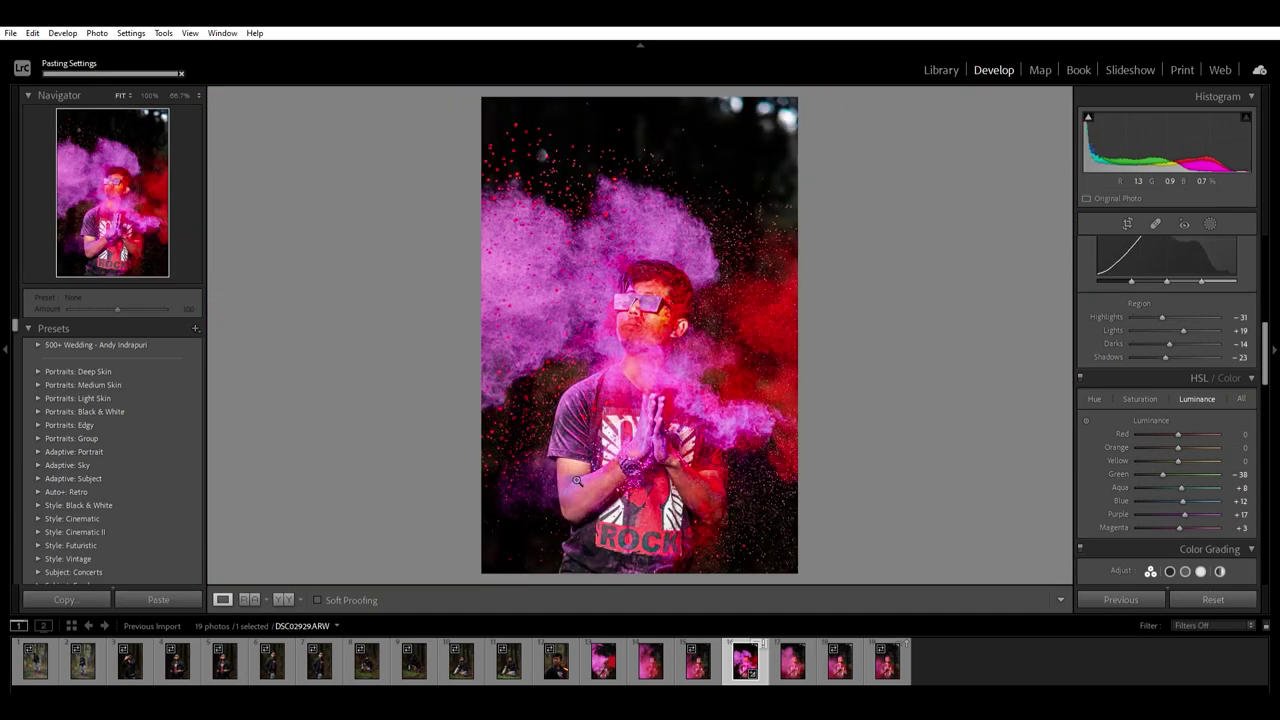
{"action": "left_click_drag", "start_coordinate": [690, 322], "coordinate": [761, 332]}
{"action": "scroll", "coordinate": [1185, 434], "scroll_direction": "down", "scroll_amount": 5}
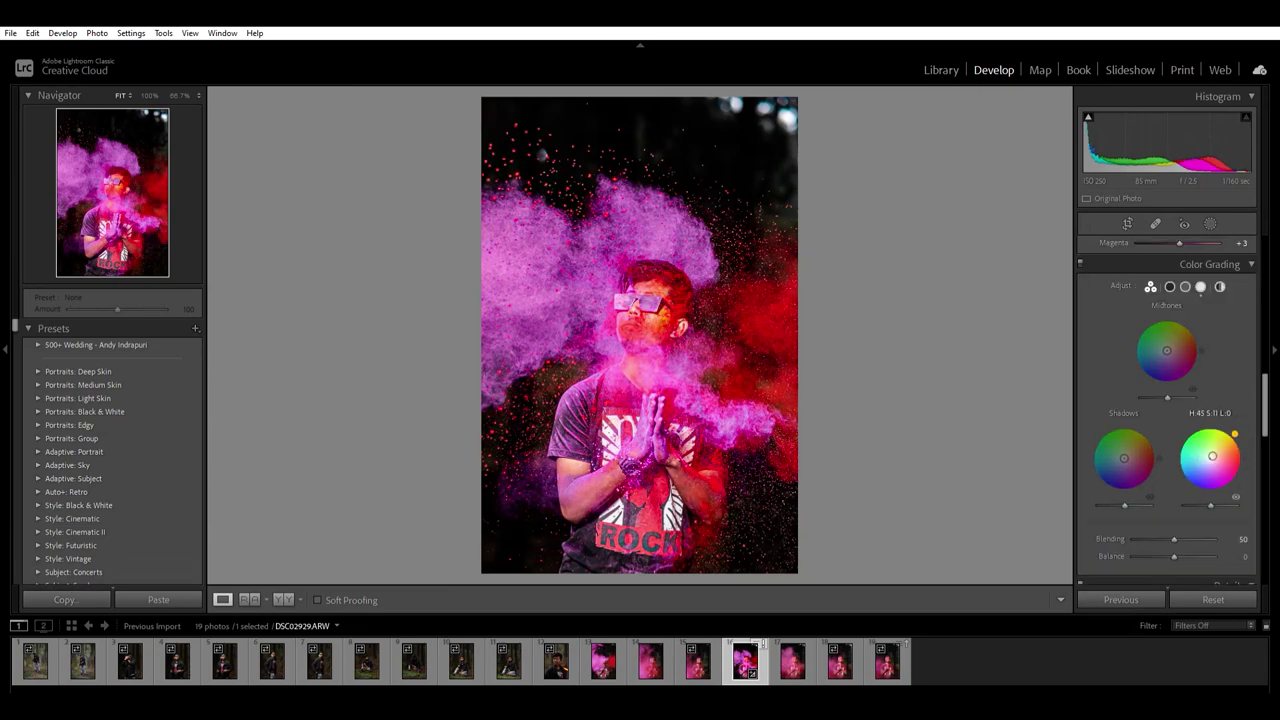
Tint the Color Grading shadows blue-cyan, toggle grading to compare, and neutralise the midtones.
{"action": "left_click_drag", "start_coordinate": [1166, 350], "coordinate": [1169, 345]}
{"action": "left_click_drag", "start_coordinate": [1124, 458], "coordinate": [1090, 462]}
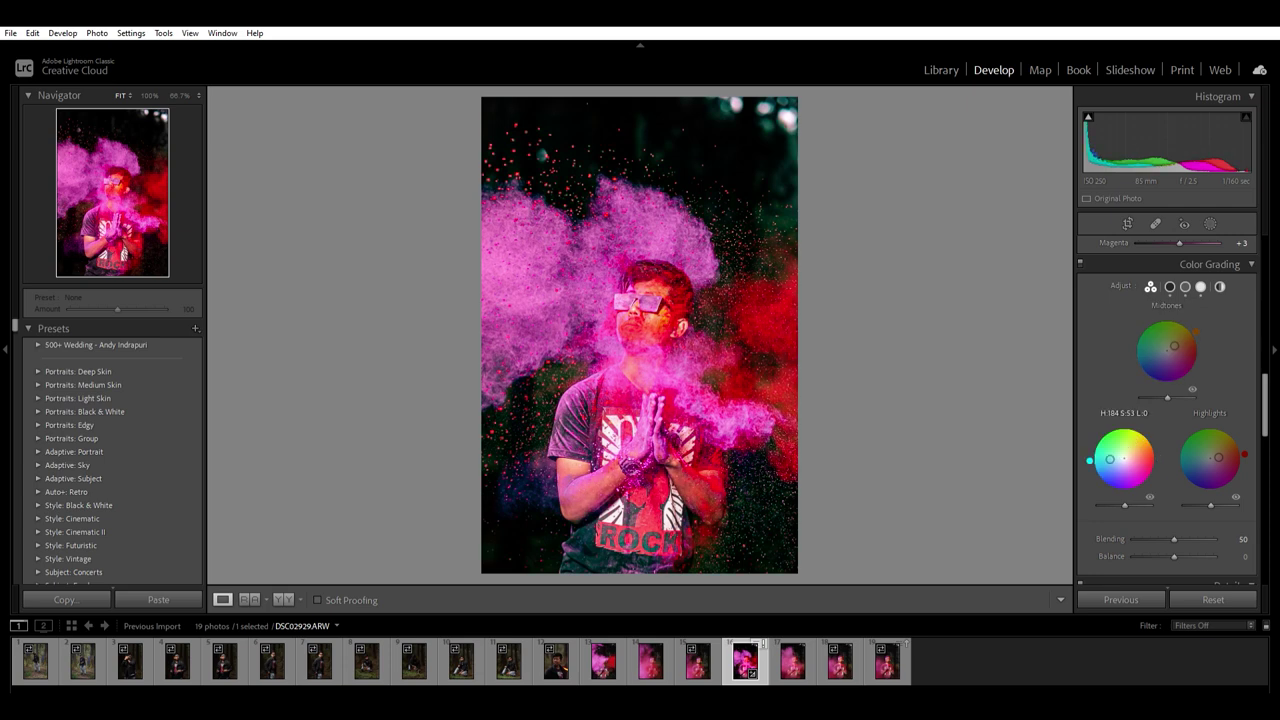
{"action": "left_click", "coordinate": [1080, 263]}
{"action": "left_click", "coordinate": [1079, 252]}
{"action": "left_click", "coordinate": [1079, 252]}
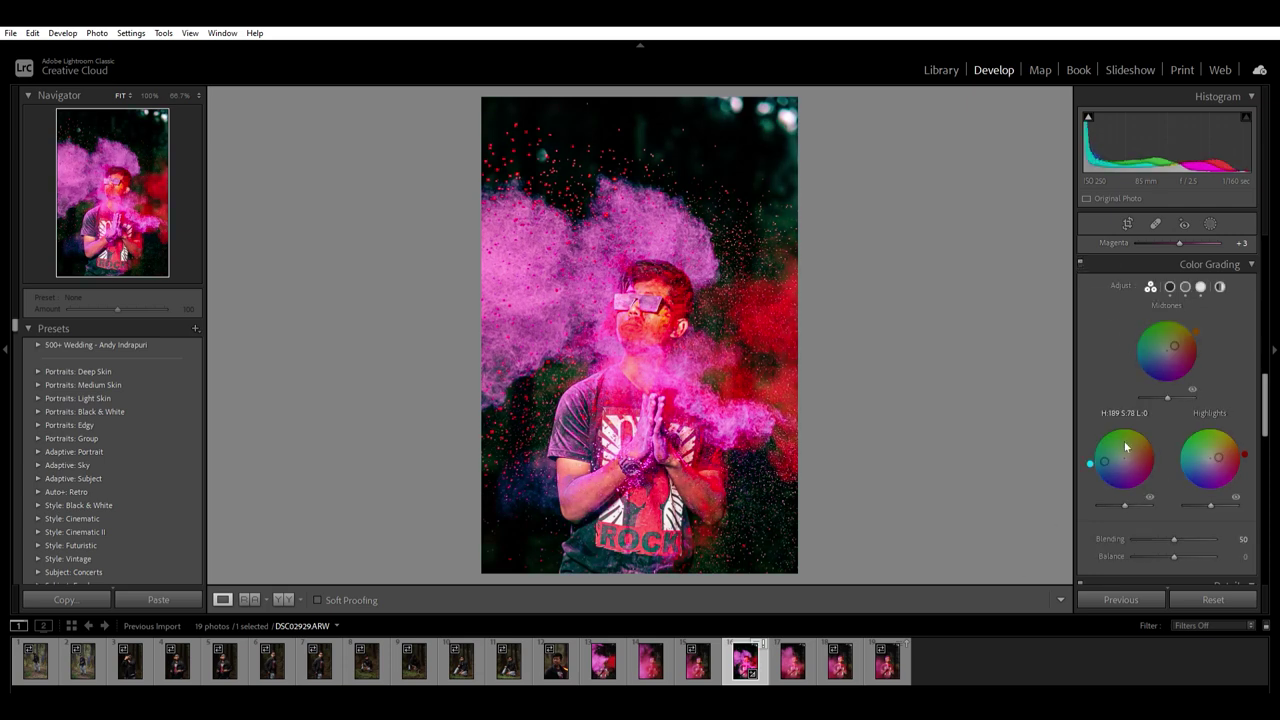
{"action": "left_click_drag", "start_coordinate": [1104, 461], "coordinate": [1113, 459]}
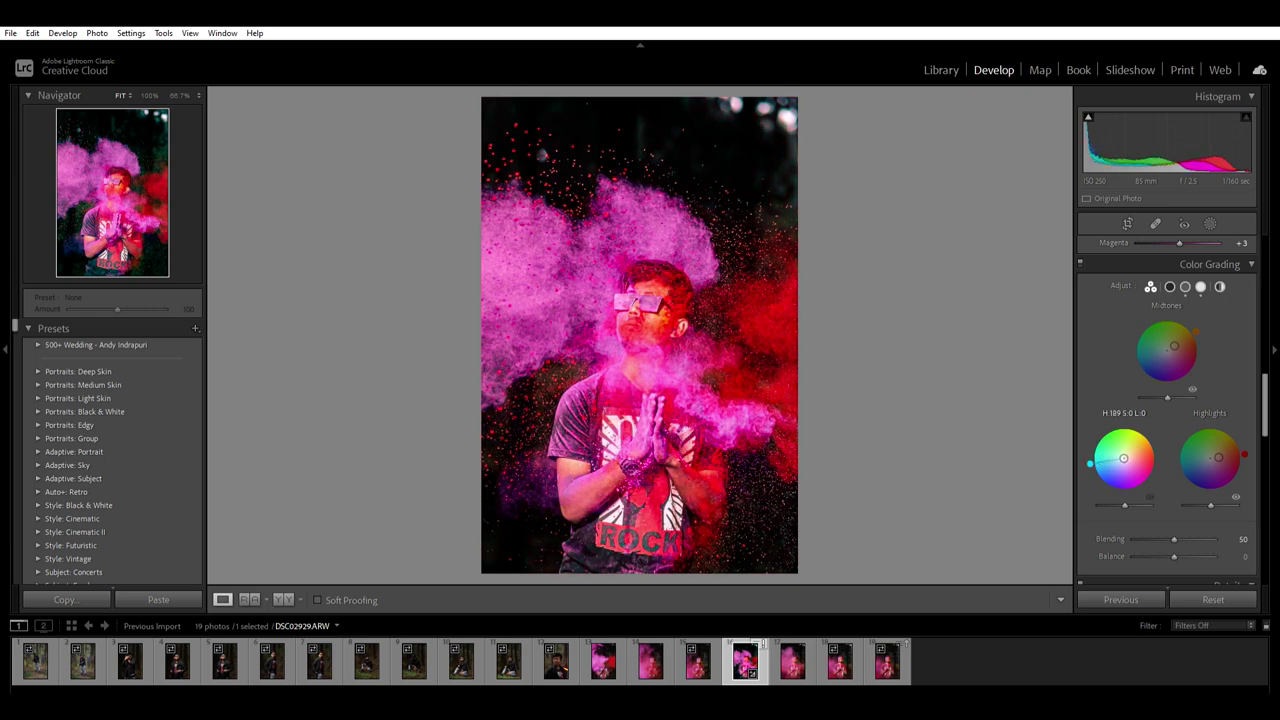
{"action": "double_click", "coordinate": [1174, 346]}
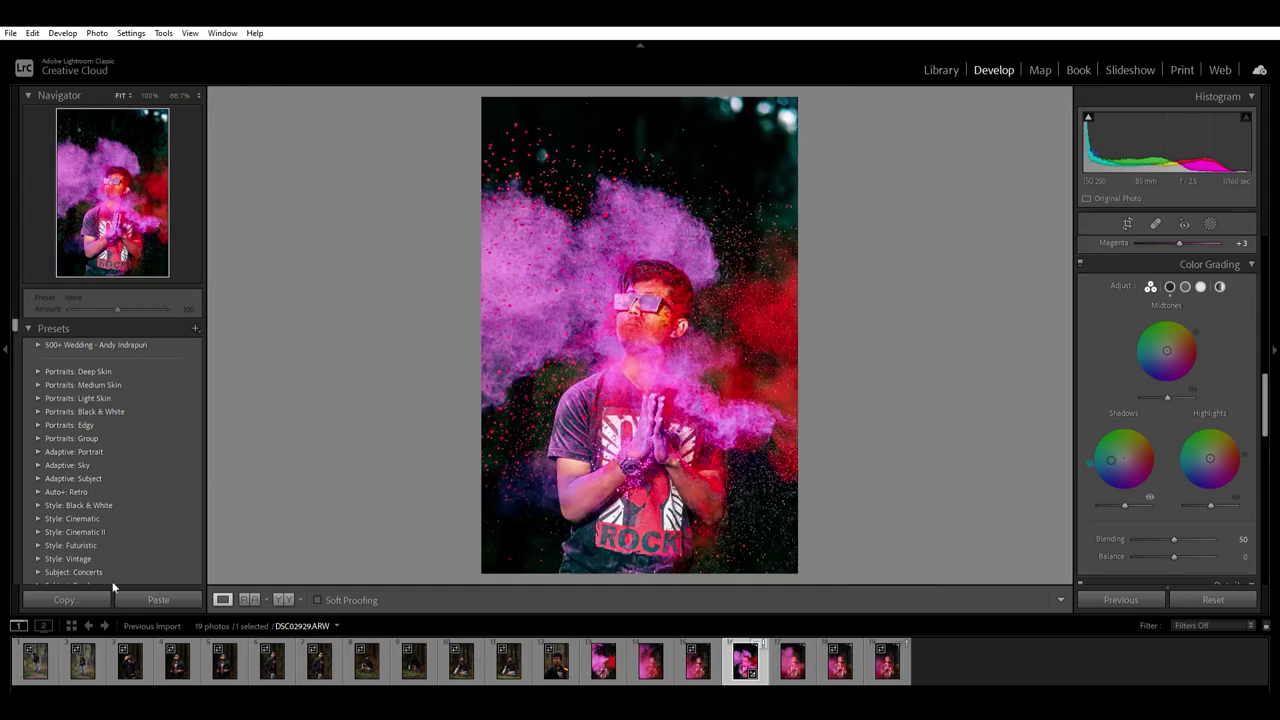
Reset the shadows tint and reapply a weaker blue tone to the shadows.
{"action": "left_click", "coordinate": [191, 596]}
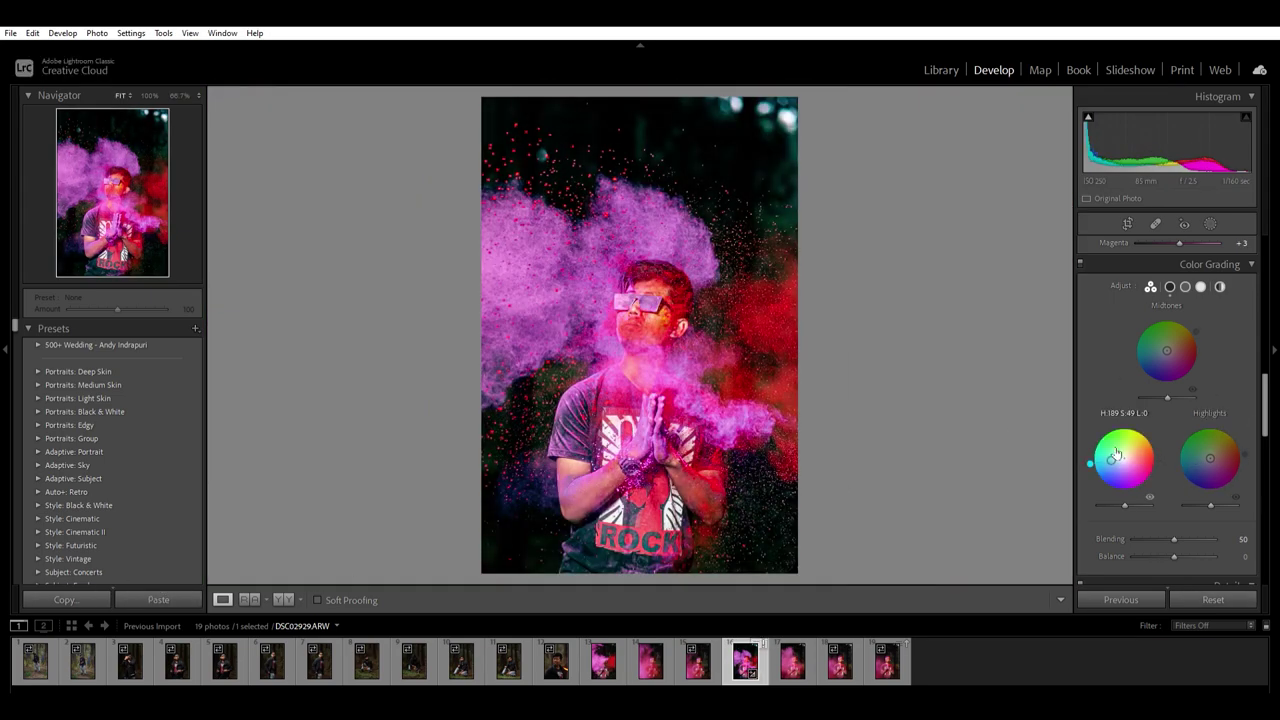
{"action": "left_click_drag", "start_coordinate": [1110, 459], "coordinate": [1105, 469]}
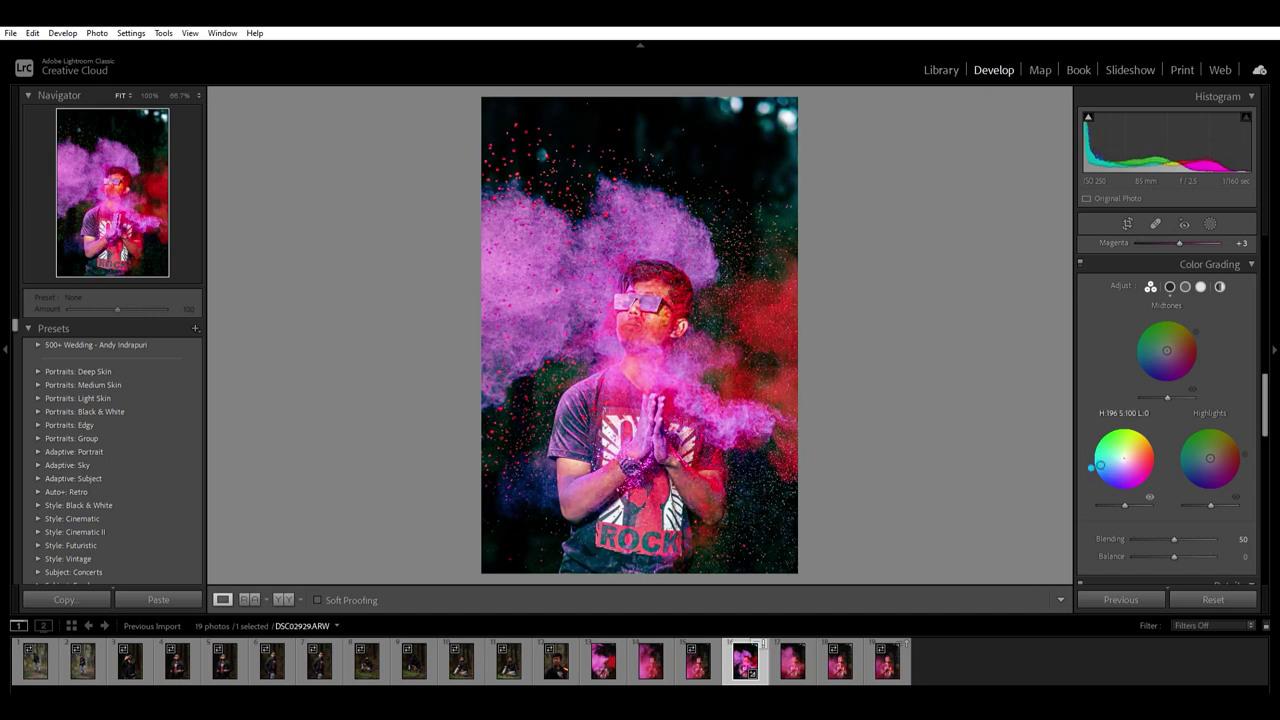
{"action": "left_click_drag", "start_coordinate": [1102, 462], "coordinate": [1112, 460]}
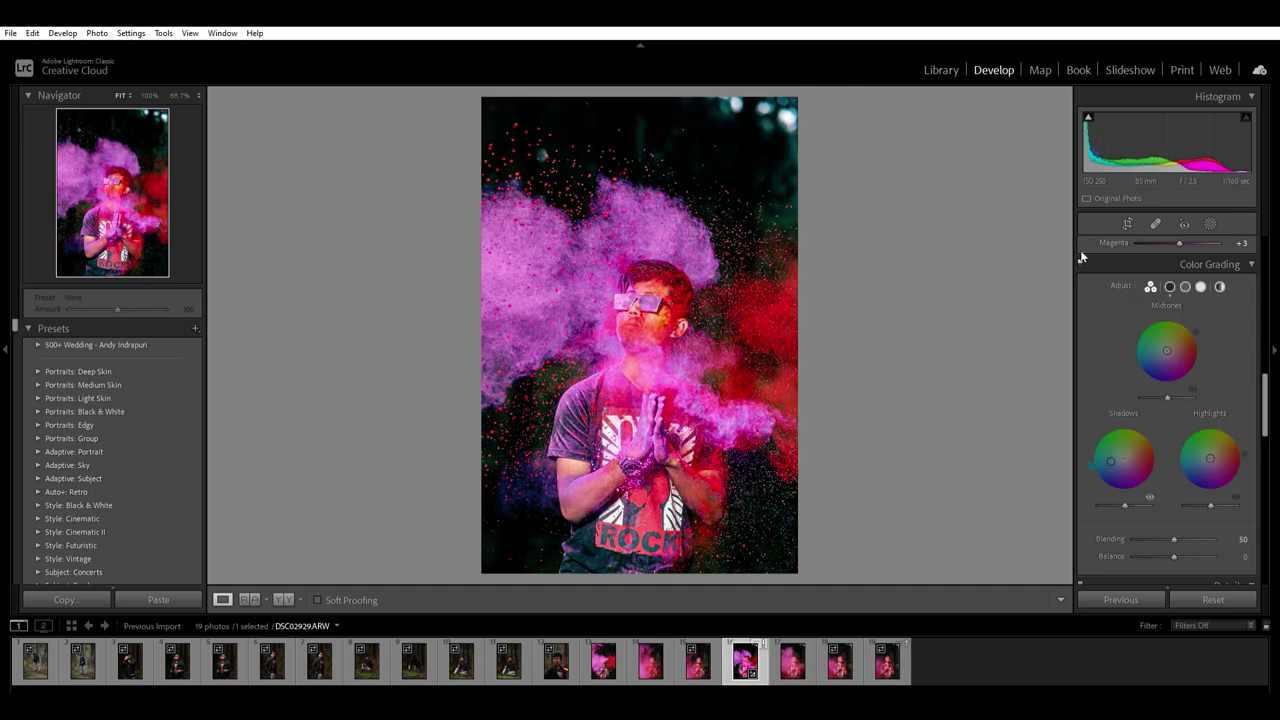
Review HSL saturation, then reset all edits and paste the copied settings back on.
{"action": "scroll", "coordinate": [1185, 437], "scroll_direction": "up", "scroll_amount": 3}
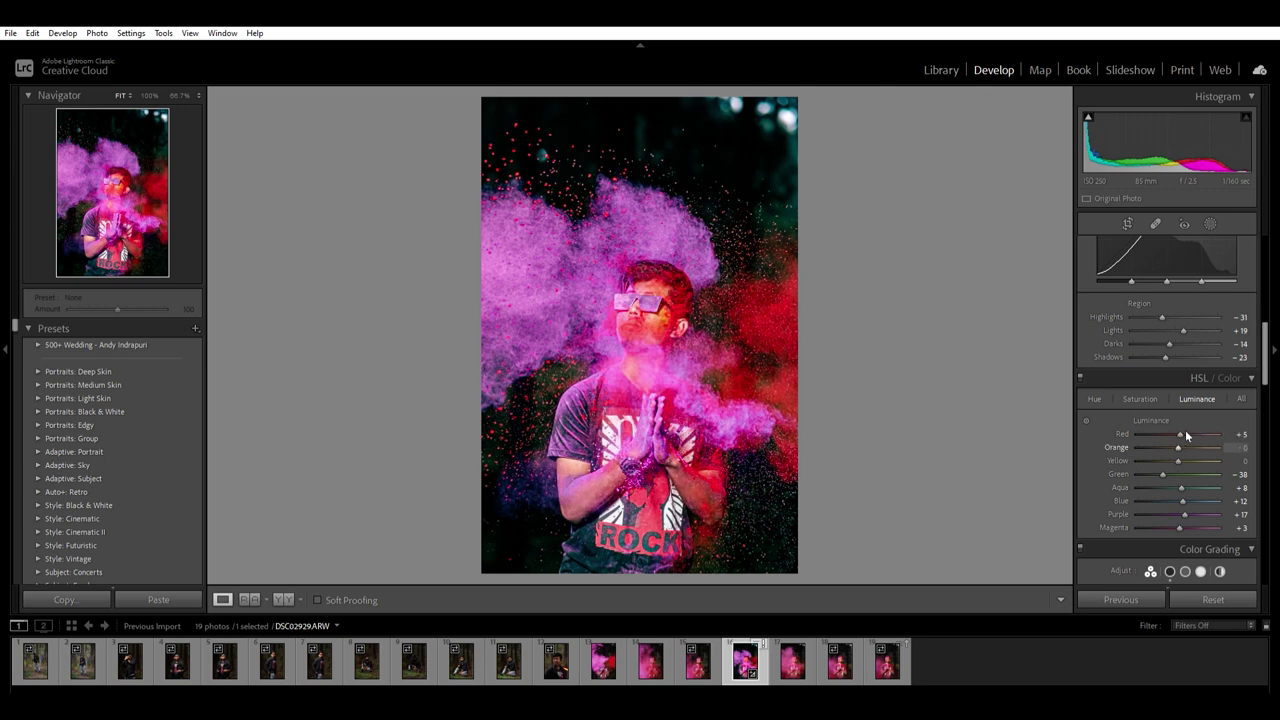
{"action": "left_click", "coordinate": [1140, 399]}
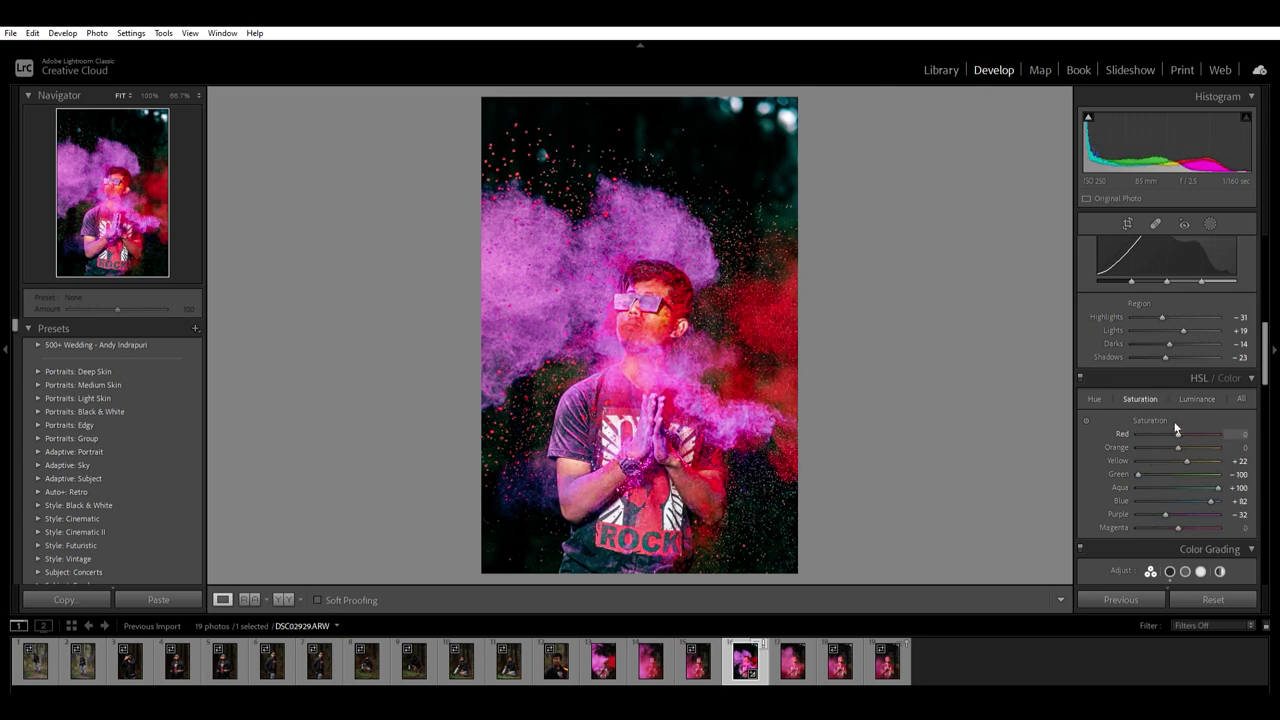
{"action": "scroll", "coordinate": [1140, 420], "scroll_direction": "down", "scroll_amount": 2}
{"action": "left_click", "coordinate": [1213, 599]}
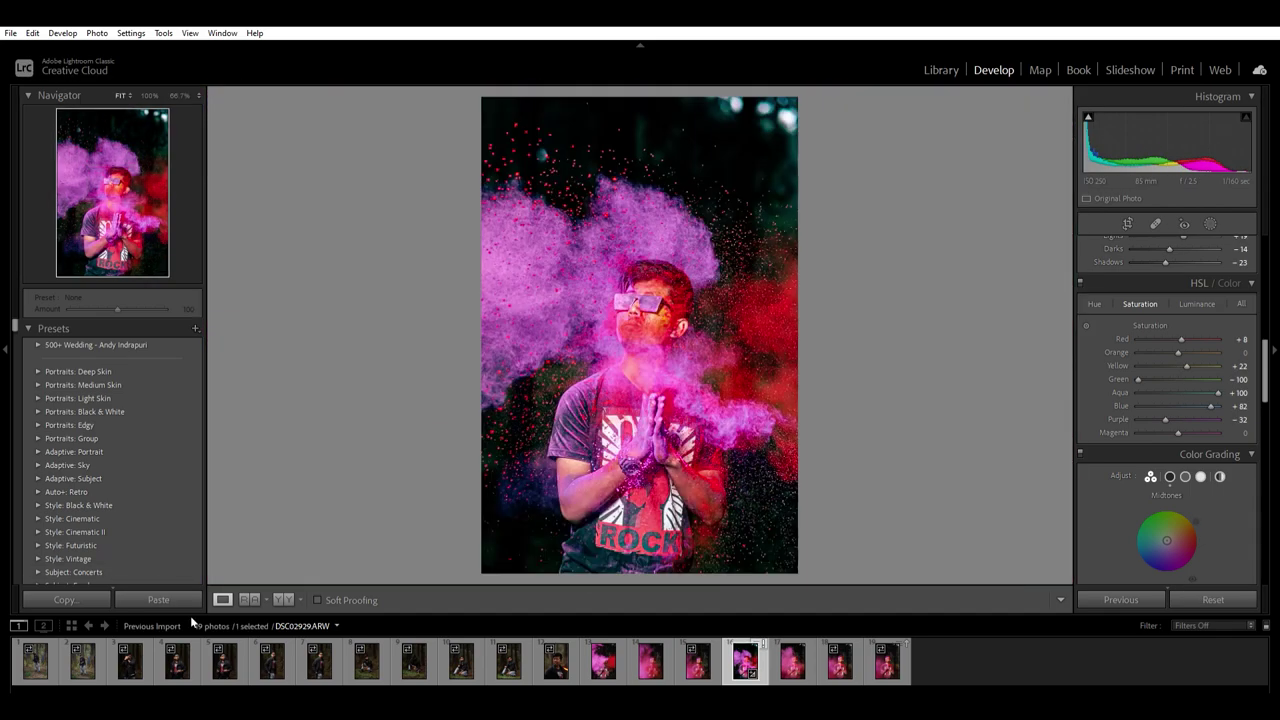
{"action": "left_click", "coordinate": [178, 600]}
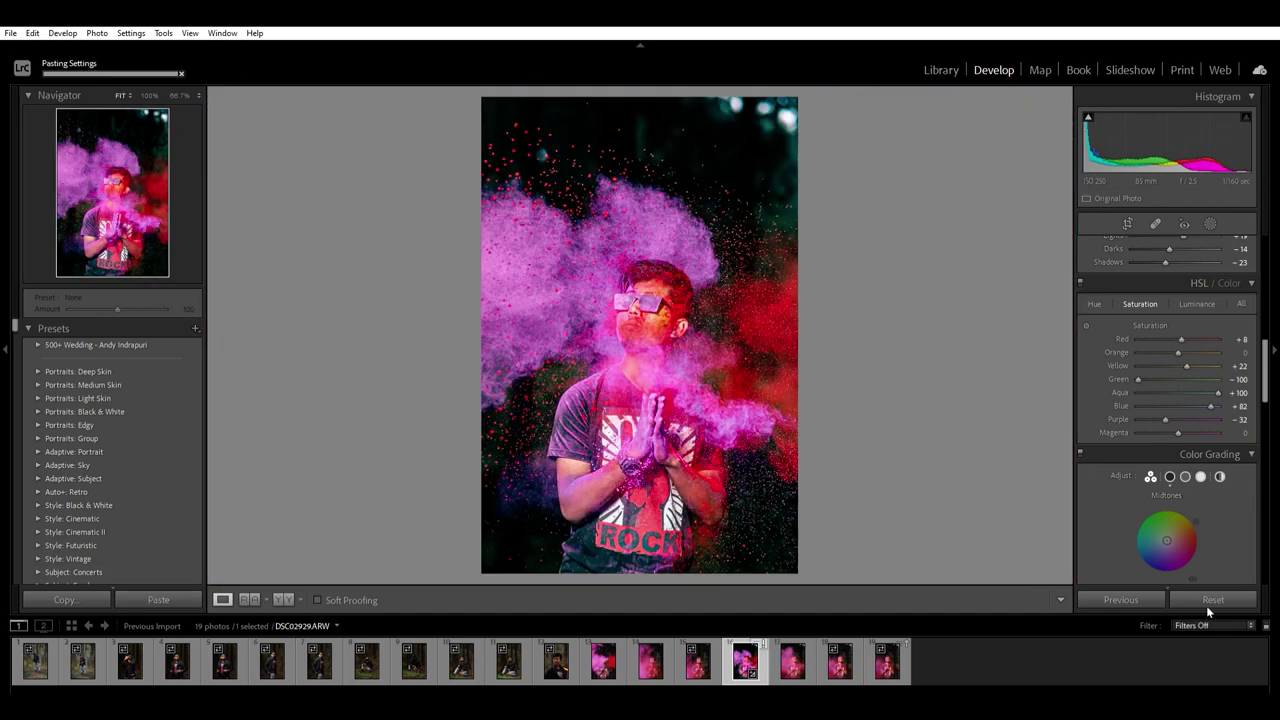
Lower Basic Texture slightly to +70.
{"action": "scroll", "coordinate": [1165, 453], "scroll_direction": "up", "scroll_amount": 5}
{"action": "scroll", "coordinate": [1165, 453], "scroll_direction": "up", "scroll_amount": 5}
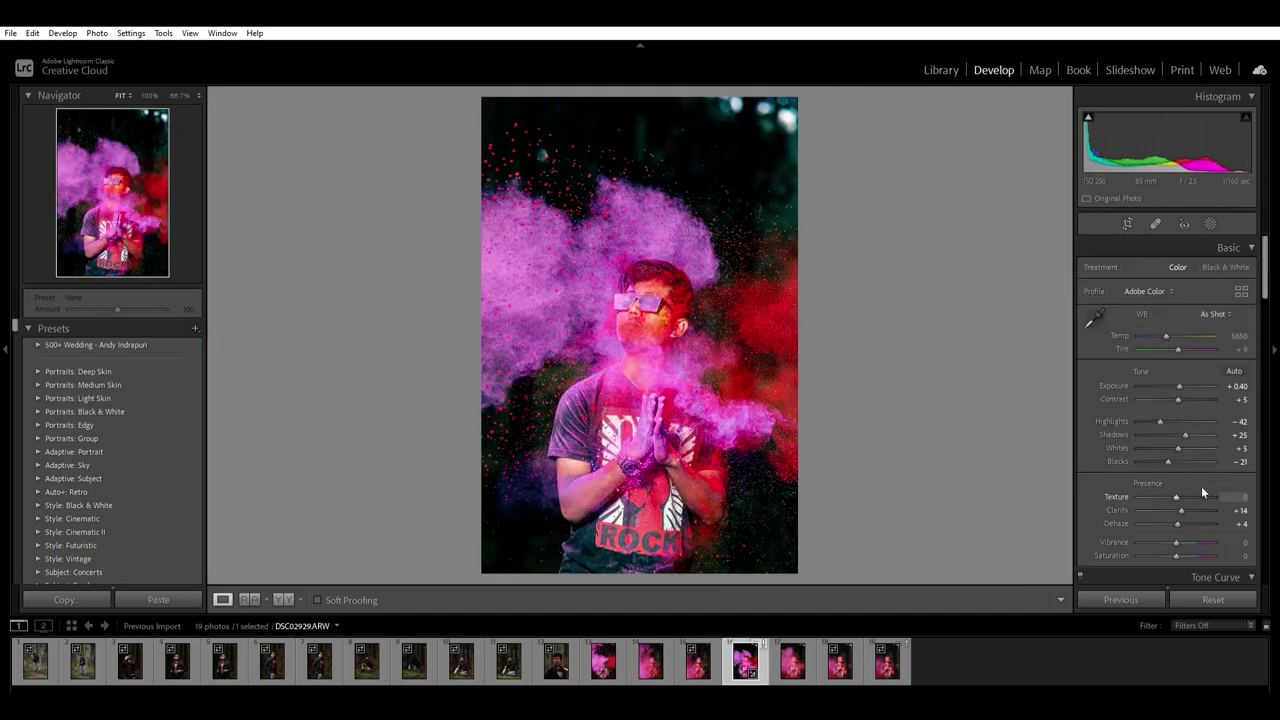
{"action": "left_click_drag", "start_coordinate": [1206, 491], "coordinate": [1201, 486]}
{"action": "scroll", "coordinate": [1150, 500], "scroll_direction": "down", "scroll_amount": 10}
{"action": "scroll", "coordinate": [1100, 300], "scroll_direction": "down", "scroll_amount": 3}
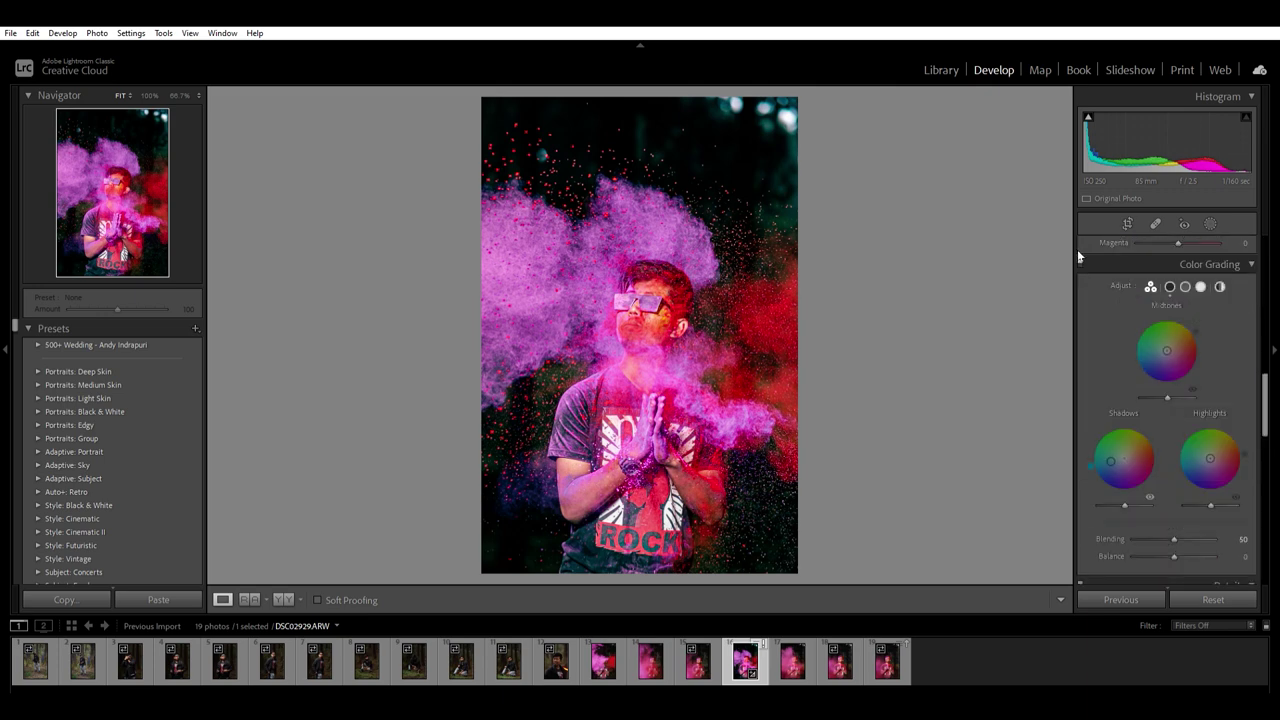
{"action": "scroll", "coordinate": [1135, 463], "scroll_direction": "down", "scroll_amount": 3}
{"action": "scroll", "coordinate": [1135, 463], "scroll_direction": "down", "scroll_amount": 2}
Set Color Grading Blending to 50 and Balance to -8.
{"action": "mouse_move", "coordinate": [1174, 366]}
{"action": "left_mouse_down"}
{"action": "mouse_move", "coordinate": [1116, 364]}
{"action": "mouse_move", "coordinate": [1197, 345]}
{"action": "mouse_move", "coordinate": [1173, 349]}
{"action": "left_mouse_up"}
{"action": "double_click", "coordinate": [1115, 364]}
{"action": "left_click", "coordinate": [1177, 366]}
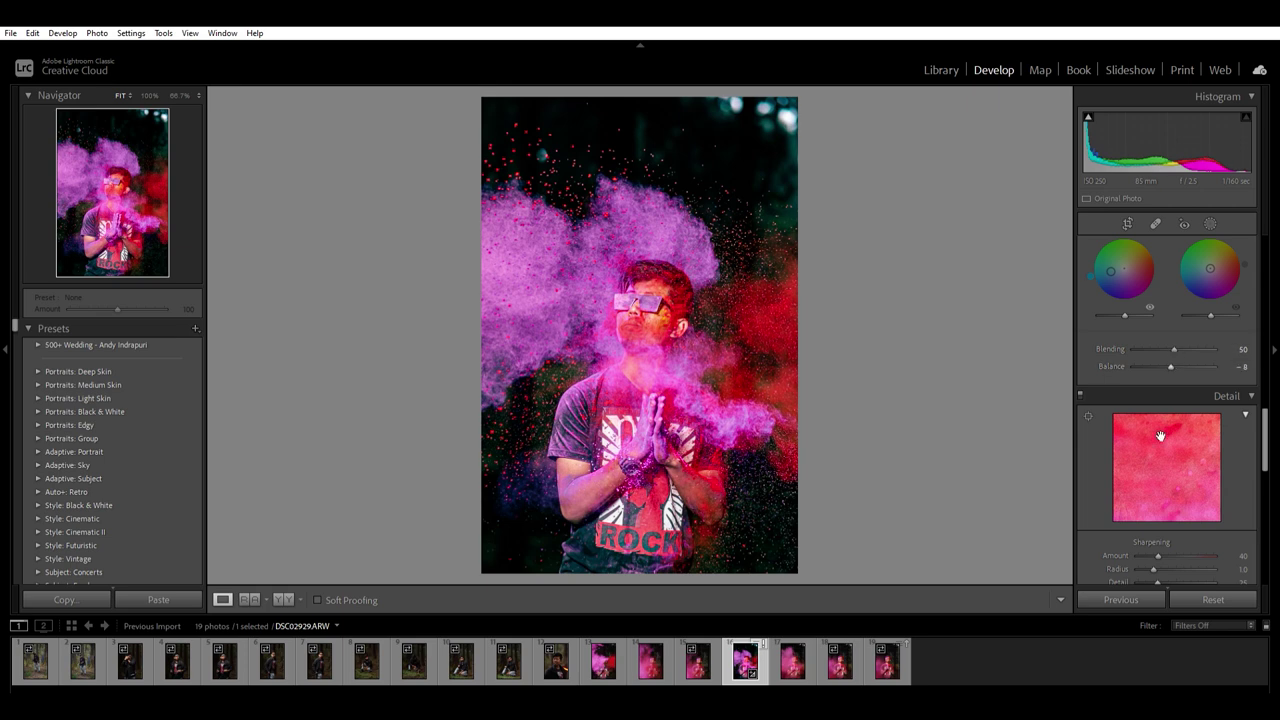
{"action": "scroll", "coordinate": [1160, 436], "scroll_direction": "up", "scroll_amount": 5}
{"action": "scroll", "coordinate": [1184, 336], "scroll_direction": "up", "scroll_amount": 5}
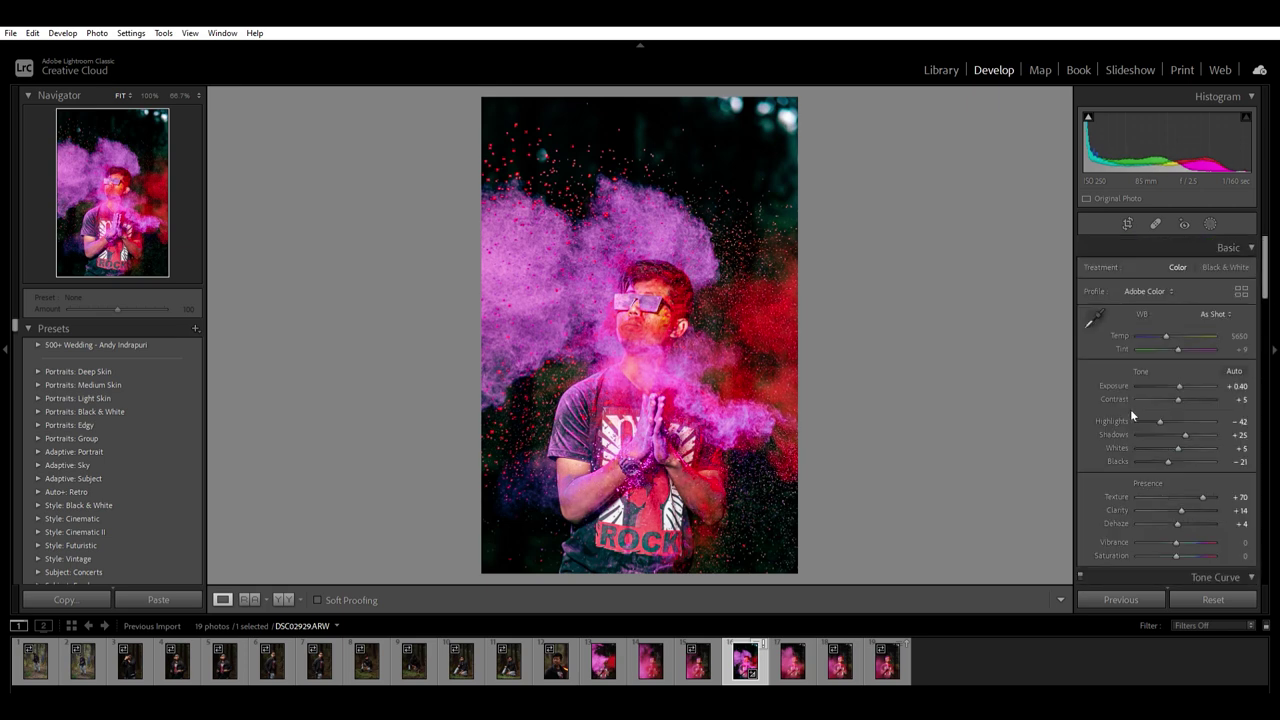
Bring Shadows to -11 and Whites to +11, and reset Contrast to 0.
{"action": "mouse_move", "coordinate": [1178, 461]}
{"action": "left_mouse_down"}
{"action": "mouse_move", "coordinate": [1154, 462]}
{"action": "mouse_move", "coordinate": [1210, 421]}
{"action": "mouse_move", "coordinate": [1167, 422]}
{"action": "mouse_move", "coordinate": [1180, 448]}
{"action": "mouse_move", "coordinate": [1158, 406]}
{"action": "mouse_move", "coordinate": [1187, 406]}
{"action": "mouse_move", "coordinate": [1161, 410]}
{"action": "mouse_move", "coordinate": [1190, 440]}
{"action": "mouse_move", "coordinate": [1178, 441]}
{"action": "left_mouse_up"}
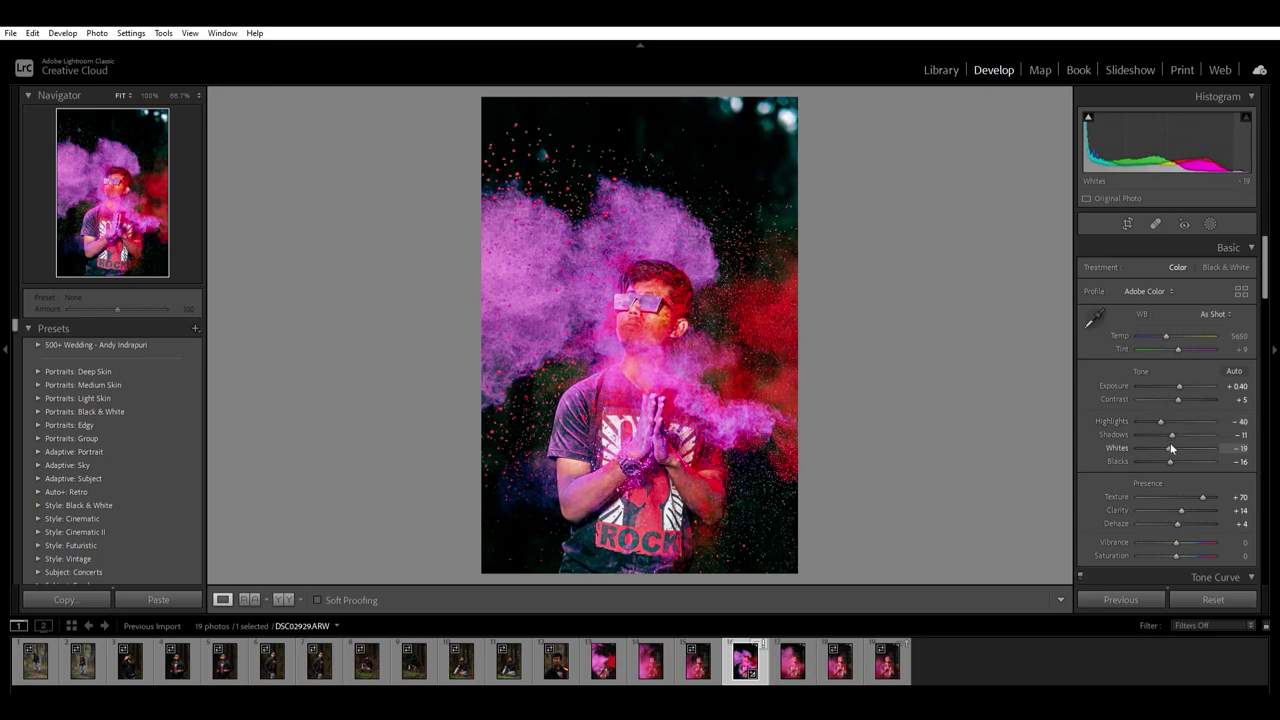
{"action": "mouse_move", "coordinate": [1172, 387]}
{"action": "left_mouse_down"}
{"action": "mouse_move", "coordinate": [1134, 386]}
{"action": "mouse_move", "coordinate": [1171, 385]}
{"action": "left_mouse_up"}
{"action": "double_click", "coordinate": [1170, 398]}
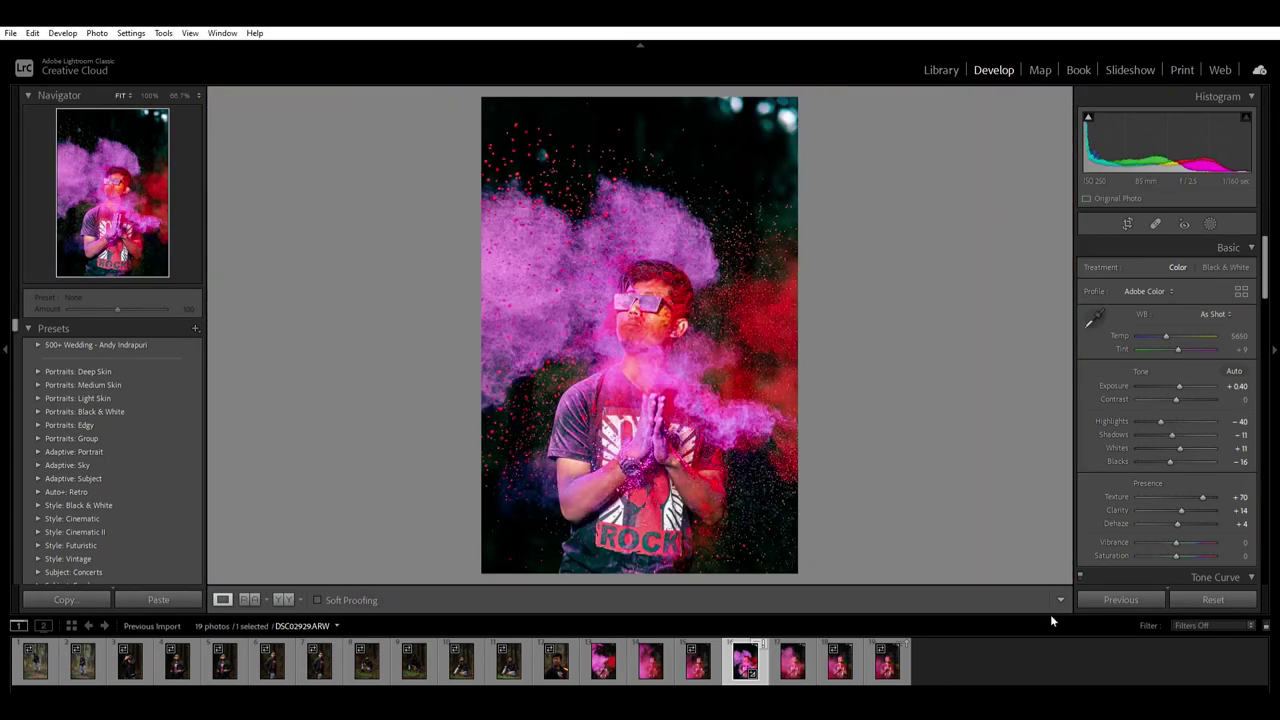
{"action": "scroll", "coordinate": [1096, 507], "scroll_direction": "down", "scroll_amount": 10}
{"action": "scroll", "coordinate": [1110, 480], "scroll_direction": "down", "scroll_amount": 5}
Preview sharpening Amount at 0 and 150 on the face, then reset it to default.
{"action": "key", "text": "z"}
{"action": "left_click_drag", "start_coordinate": [1240, 461], "coordinate": [1195, 461]}
{"action": "key", "text": "z"}
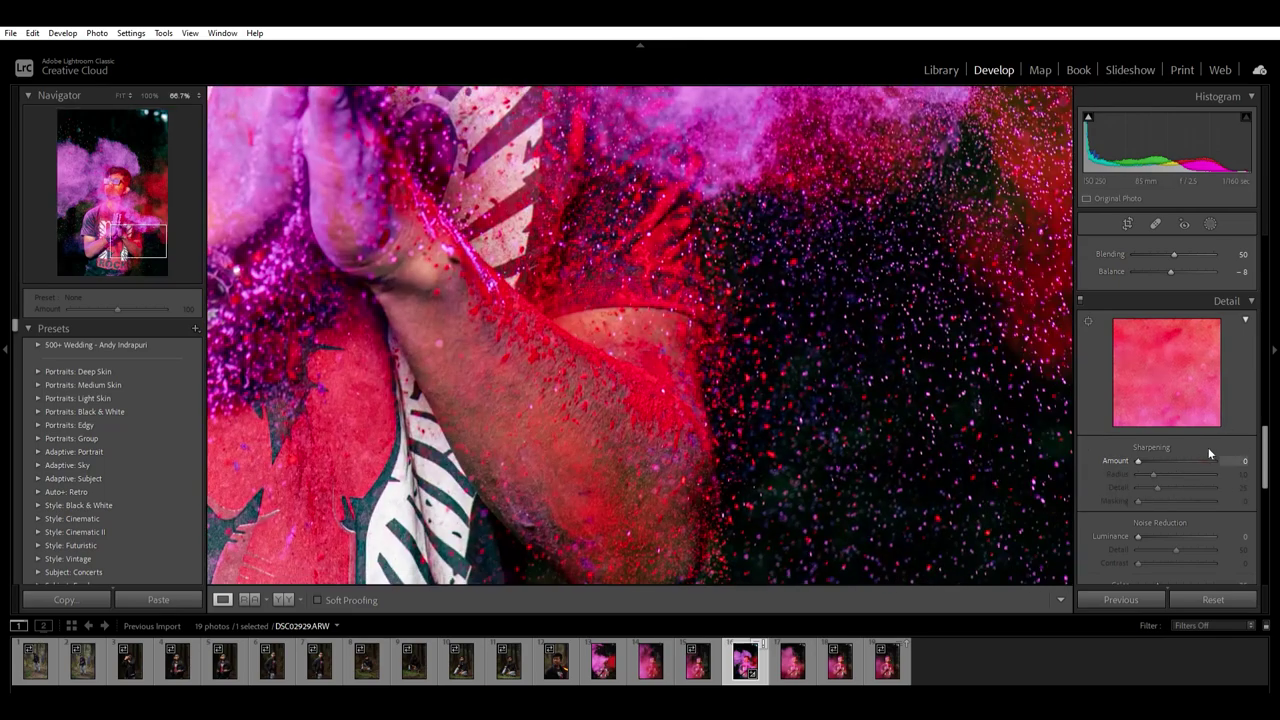
{"action": "left_click_drag", "start_coordinate": [1137, 461], "coordinate": [1212, 461]}
{"action": "left_click_drag", "start_coordinate": [808, 509], "coordinate": [780, 715]}
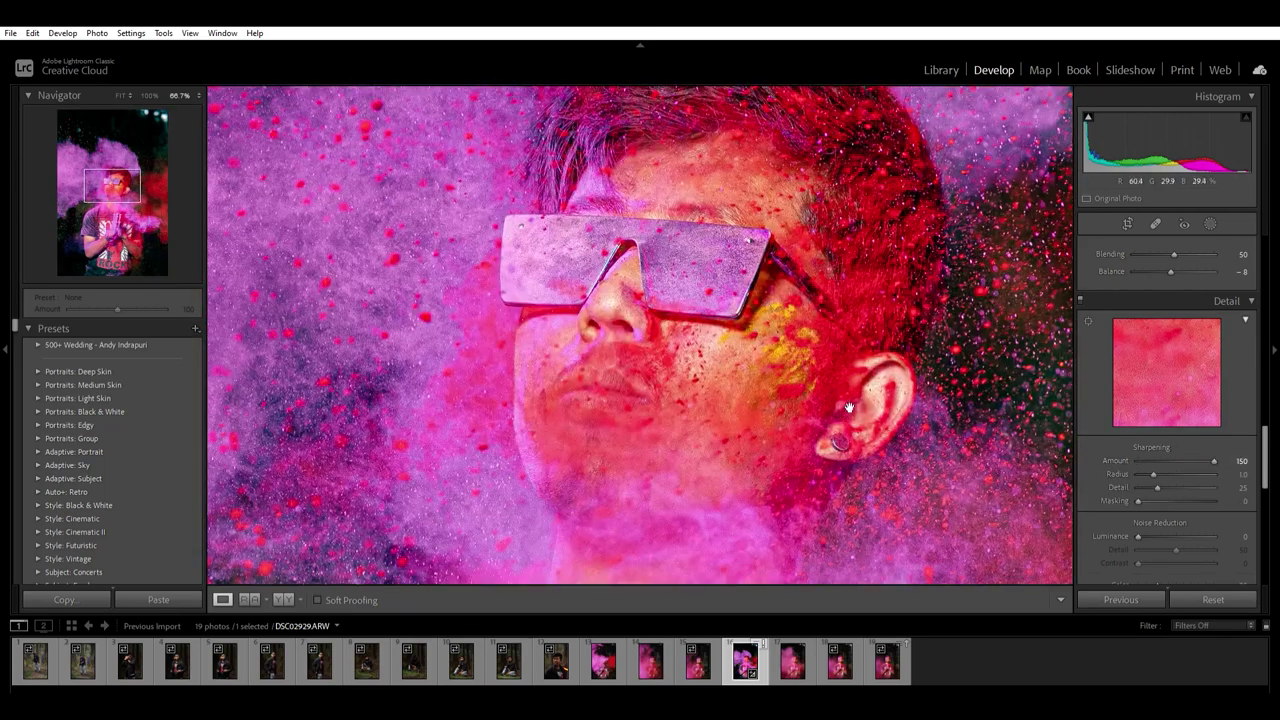
{"action": "double_click", "coordinate": [1116, 460]}
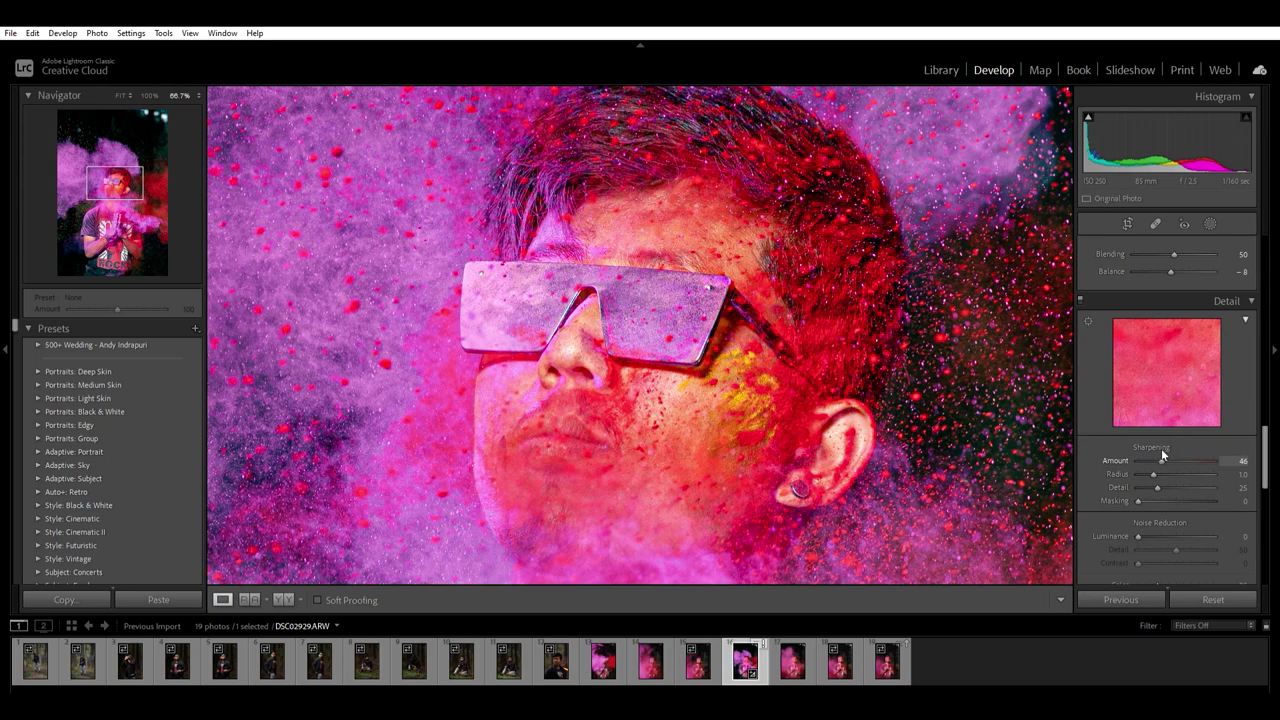
{"action": "key", "text": "z"}
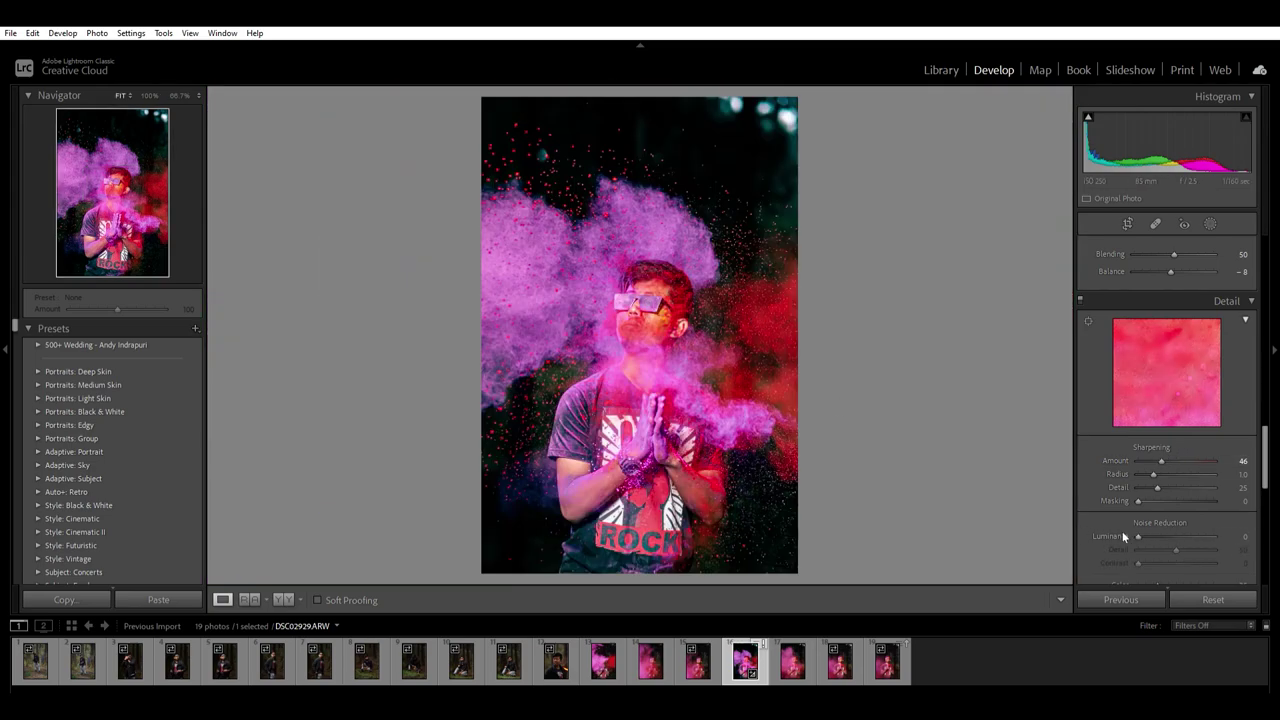
Test luminance noise reduction at 100 and 96, leave it at 0, and lower Color to 2.
{"action": "left_click_drag", "start_coordinate": [1122, 537], "coordinate": [1214, 536]}
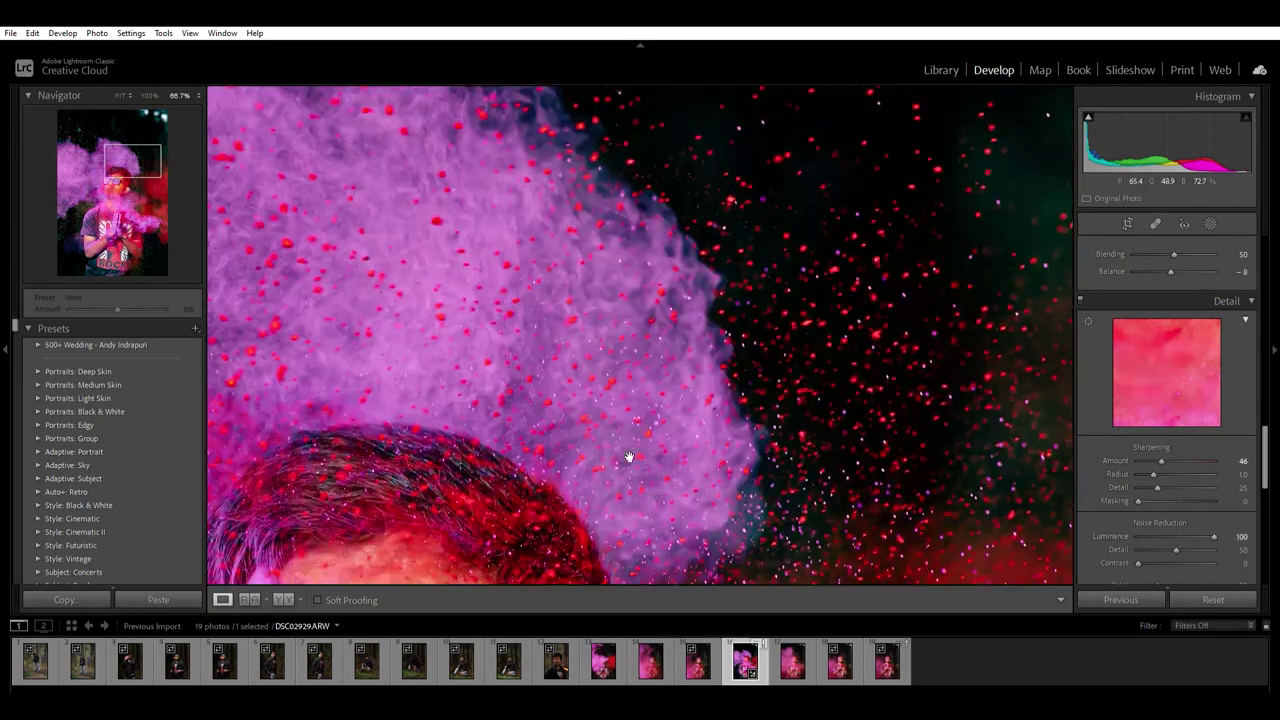
{"action": "double_click", "coordinate": [1110, 536]}
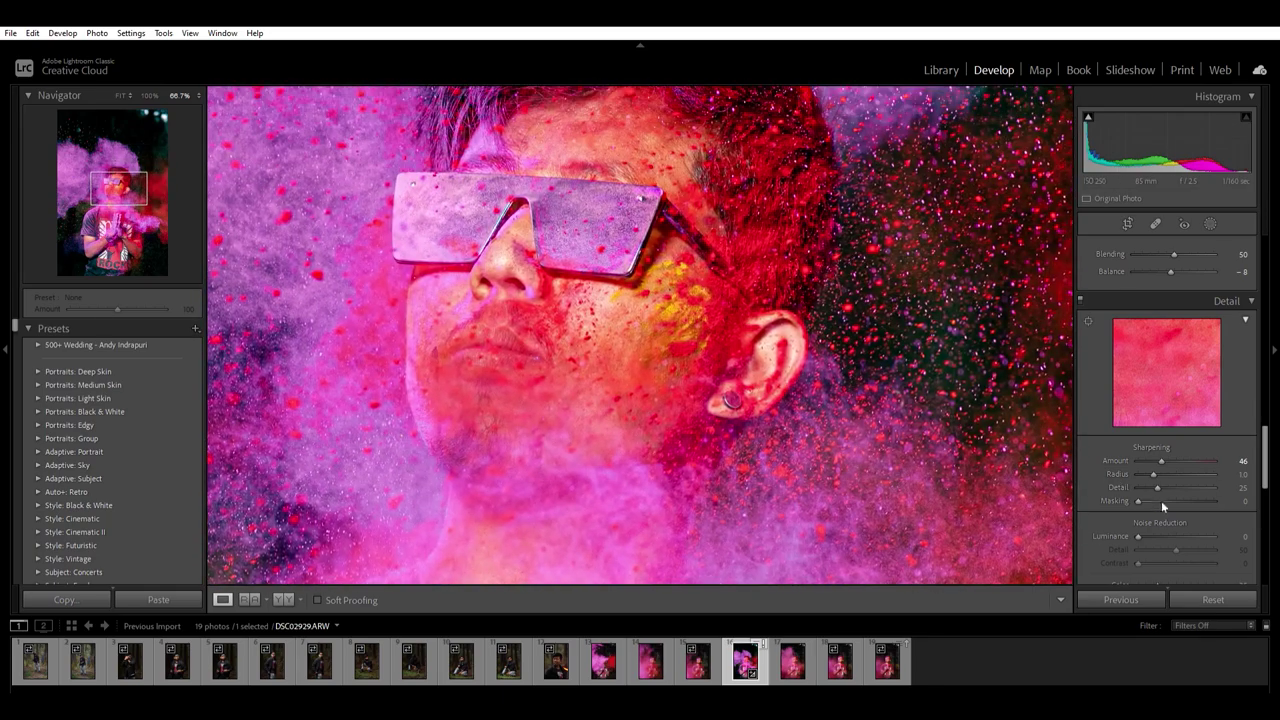
{"action": "left_click_drag", "start_coordinate": [1137, 536], "coordinate": [1211, 536]}
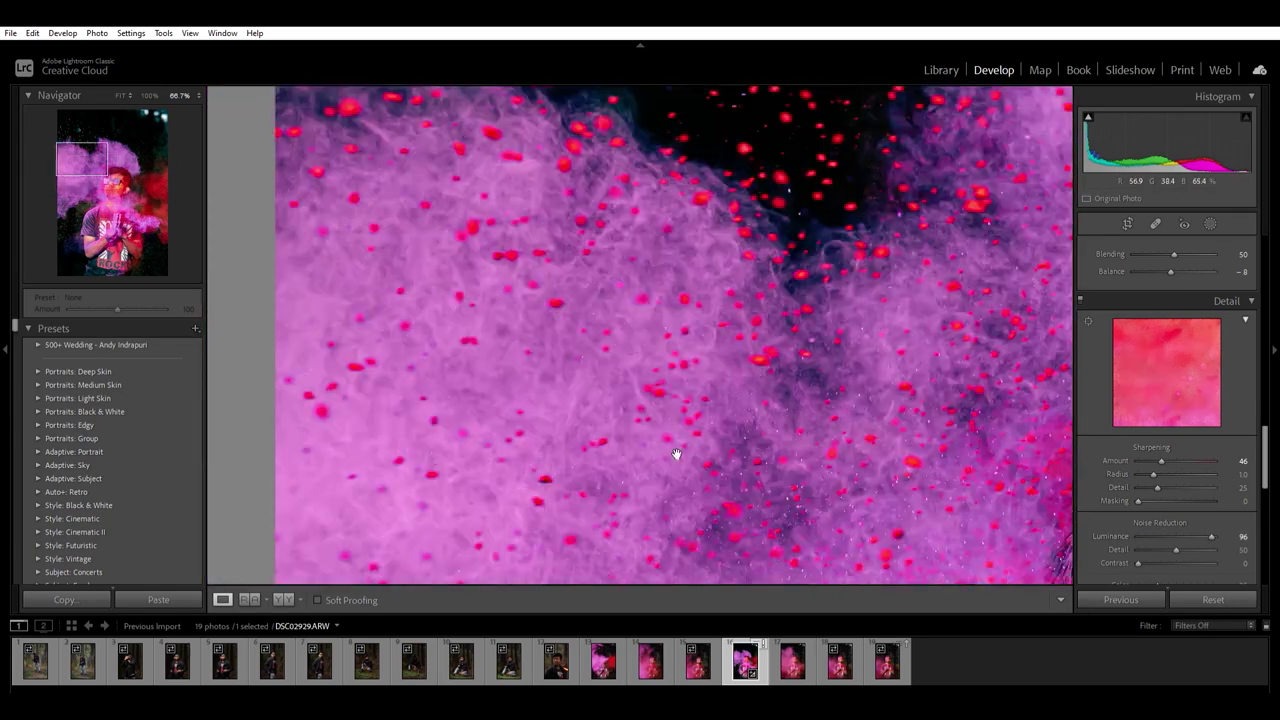
{"action": "double_click", "coordinate": [1210, 540]}
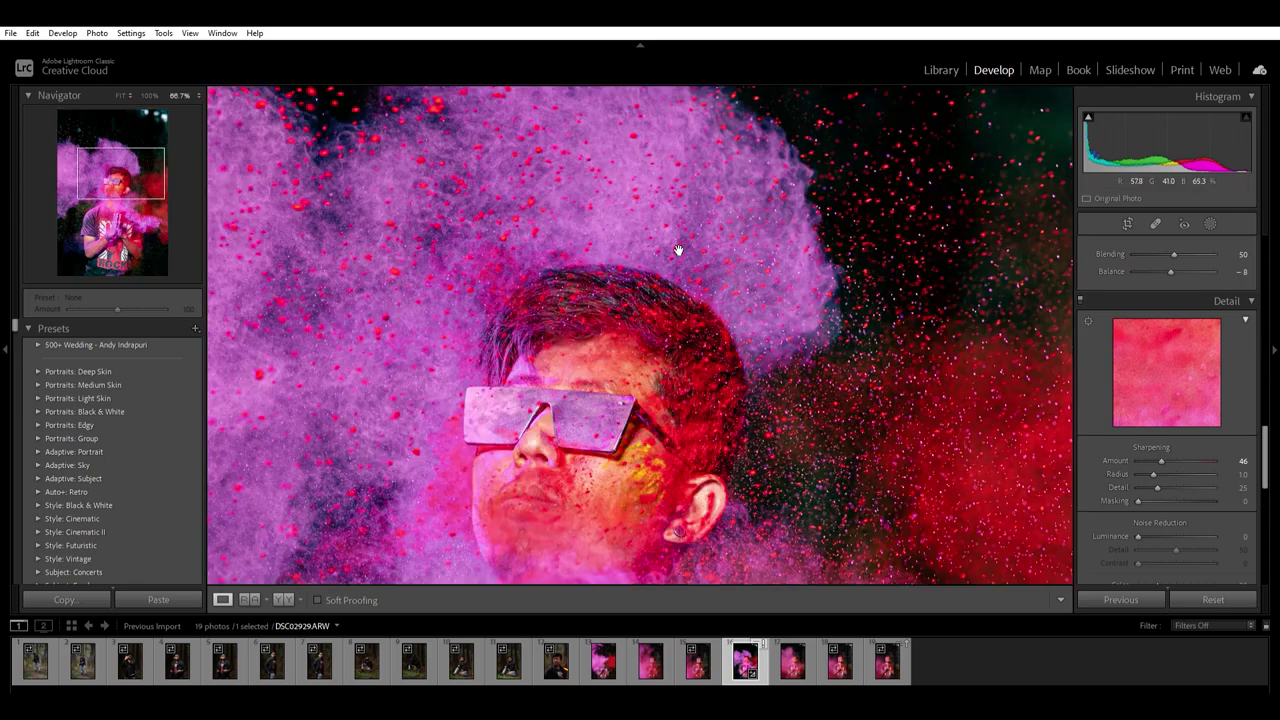
{"action": "scroll", "coordinate": [1160, 400], "scroll_direction": "down", "scroll_amount": 4}
{"action": "left_click_drag", "start_coordinate": [1157, 394], "coordinate": [1199, 386]}
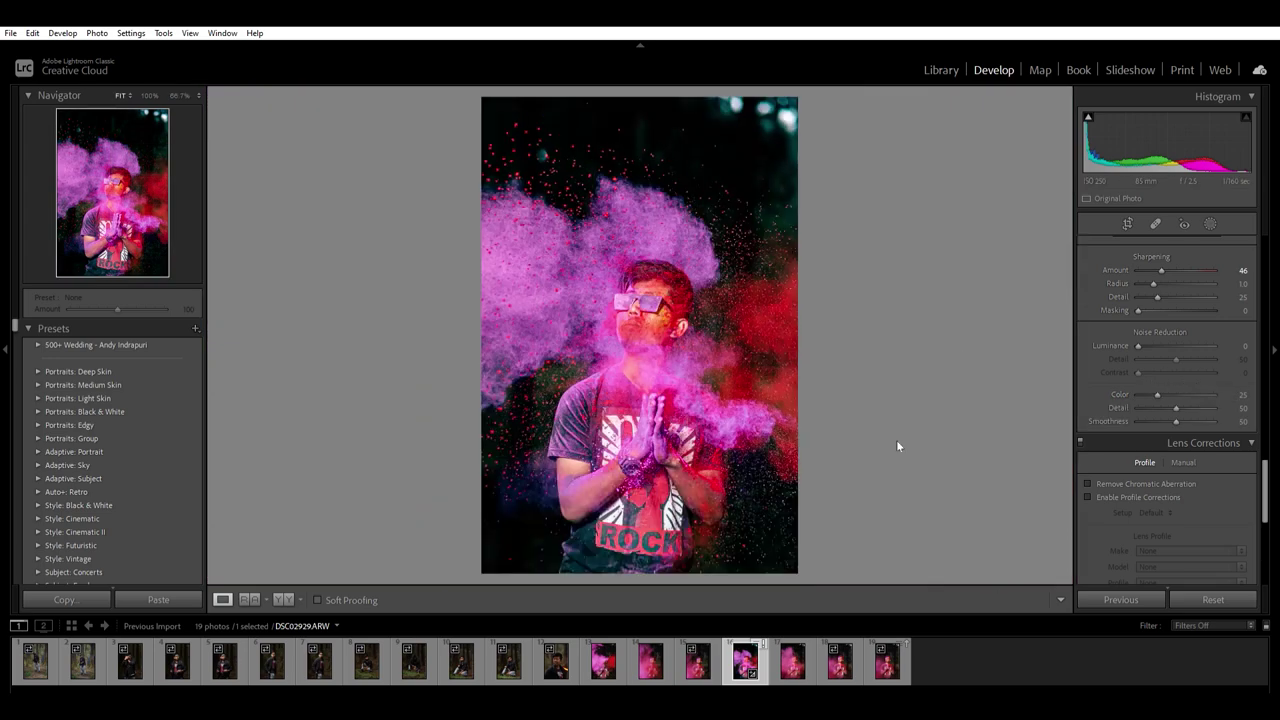
{"action": "left_click", "coordinate": [1190, 394]}
{"action": "left_click_drag", "start_coordinate": [1160, 390], "coordinate": [1137, 393]}
Toggle Remove Chromatic Aberration on and off to compare.
{"action": "left_click", "coordinate": [1137, 393]}
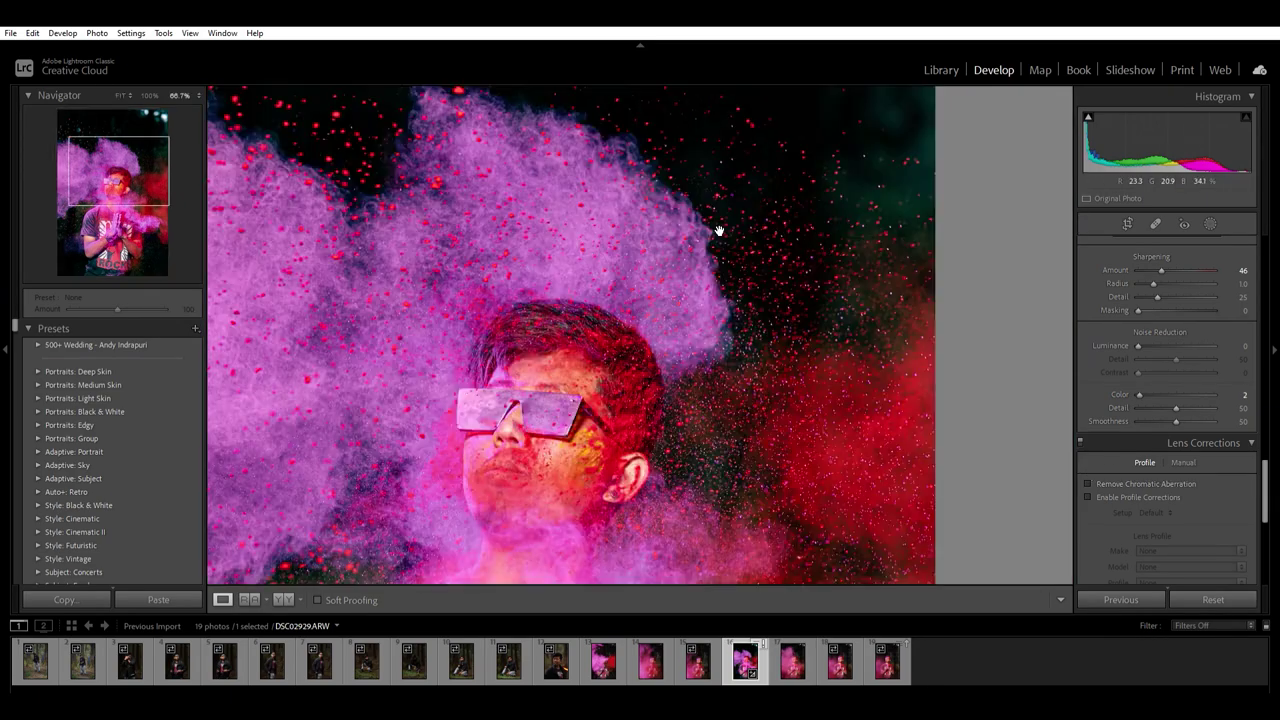
{"action": "left_click", "coordinate": [1088, 483]}
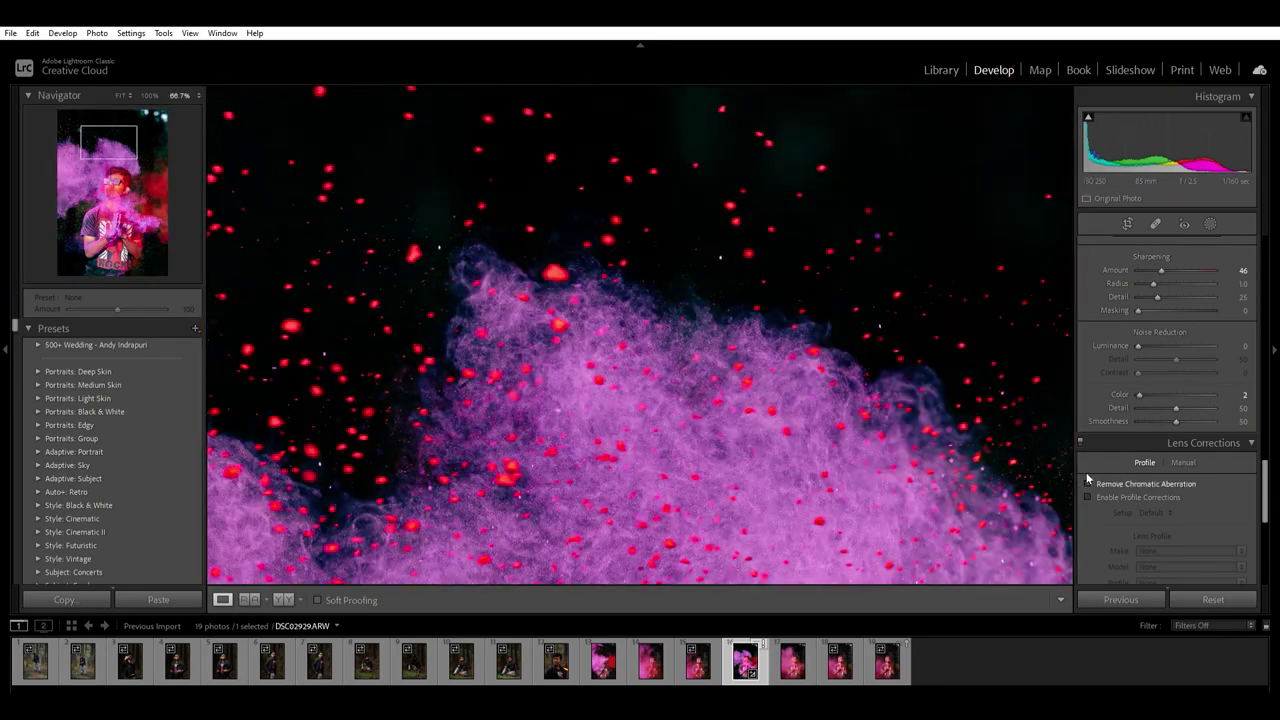
{"action": "left_click", "coordinate": [1088, 483]}
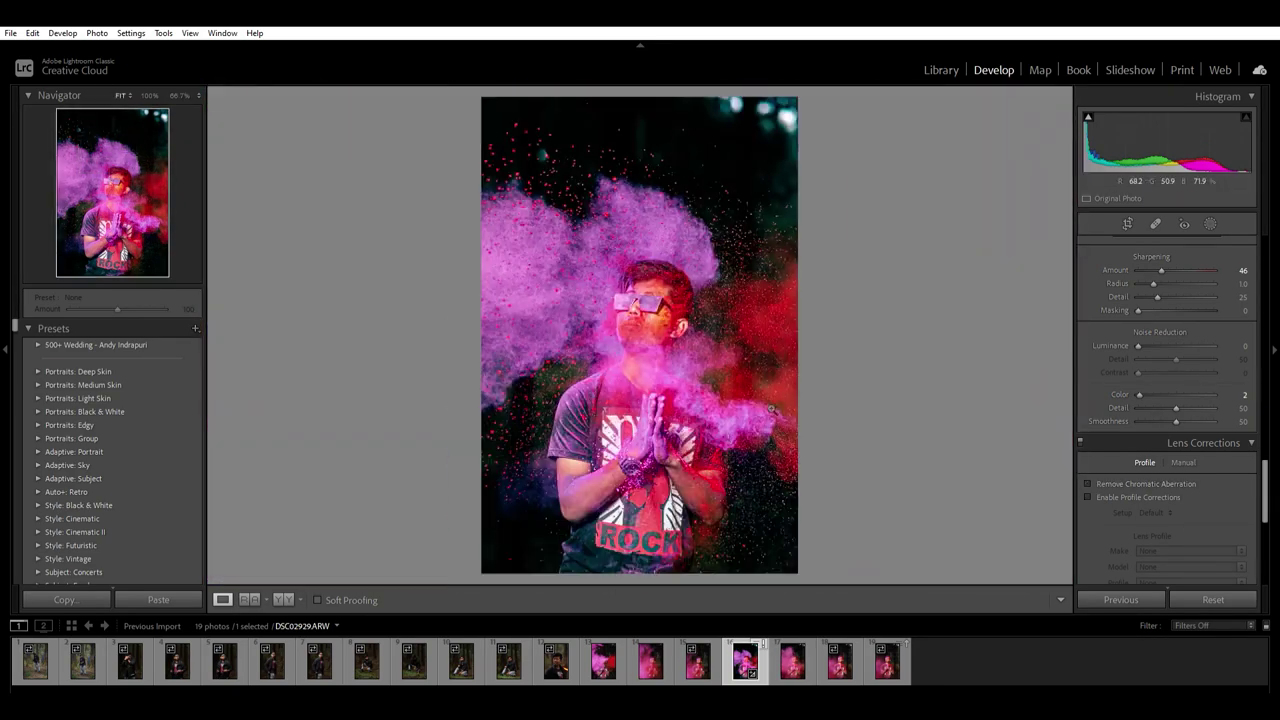
Enable Remove Chromatic Aberration and inspect the face for fringing at 66.7%.
{"action": "left_click", "coordinate": [1088, 484]}
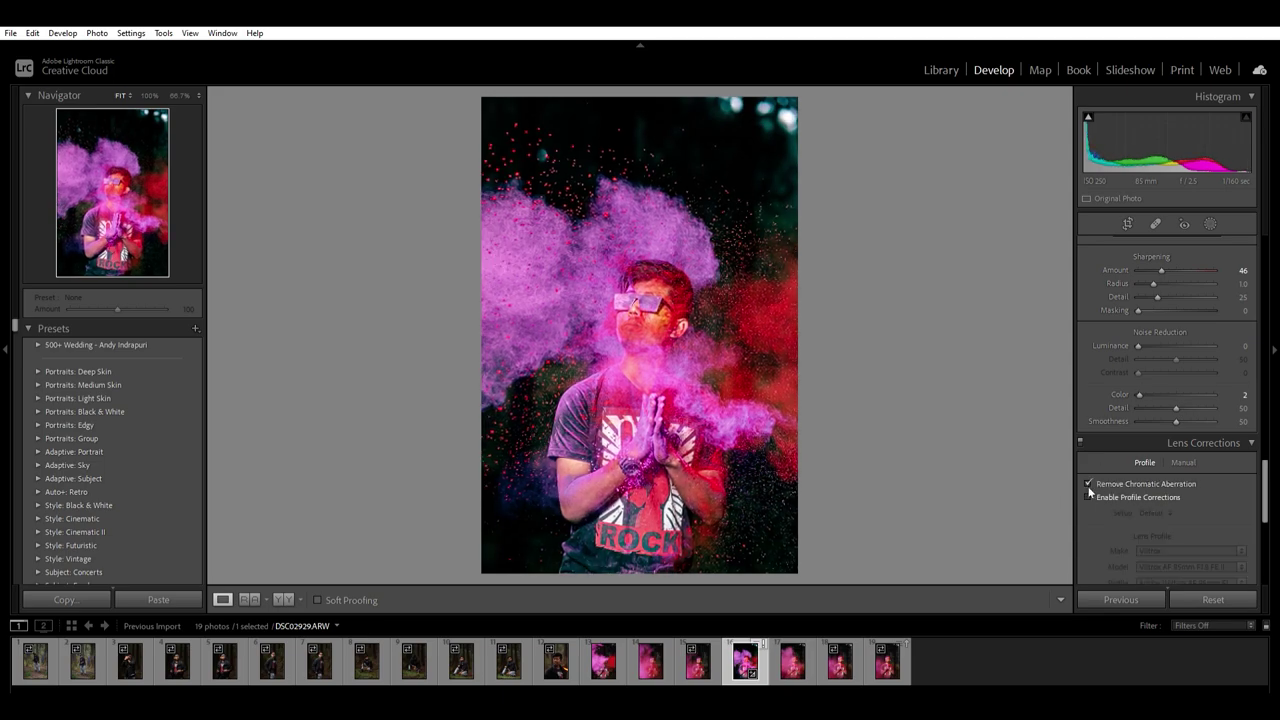
{"action": "left_click", "coordinate": [698, 323]}
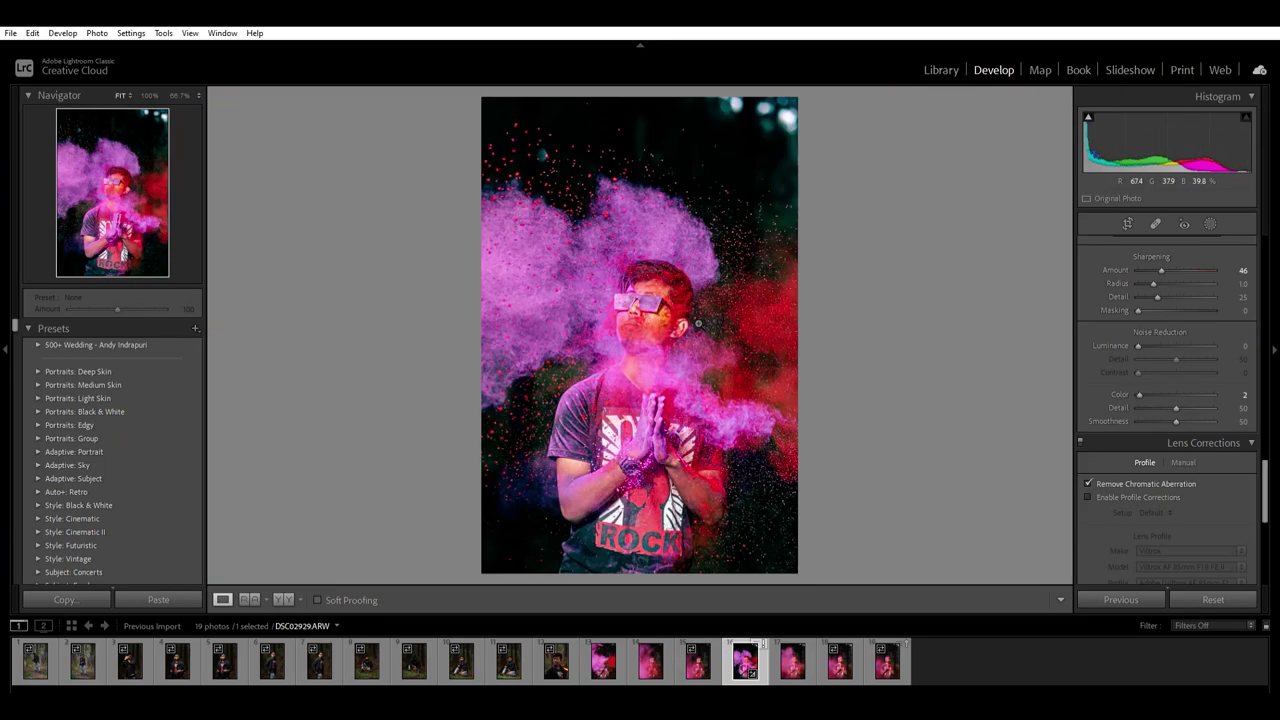
{"action": "left_click", "coordinate": [698, 323]}
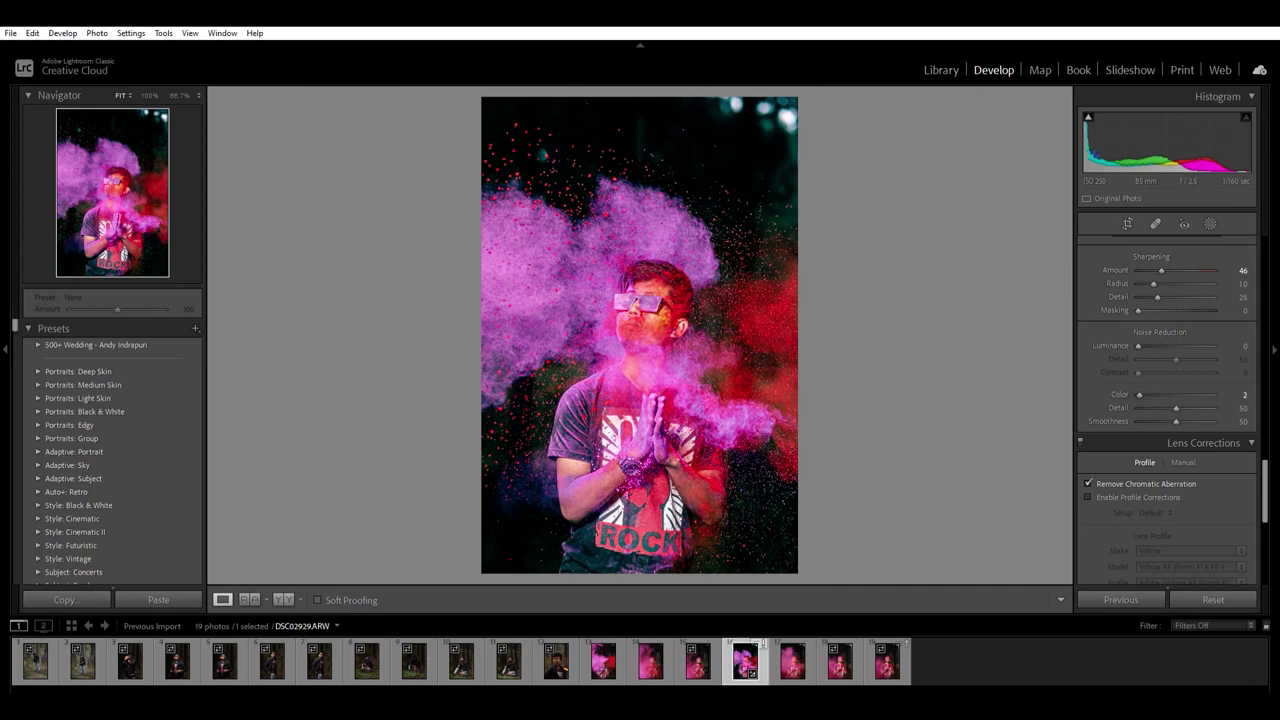
Compare against the original via Reset and Paste, then try a post-crop vignette and reset it.
{"action": "left_click", "coordinate": [1213, 599]}
{"action": "left_click", "coordinate": [158, 599]}
{"action": "scroll", "coordinate": [1174, 425], "scroll_direction": "down", "scroll_amount": 5}
{"action": "mouse_move", "coordinate": [1175, 432]}
{"action": "left_mouse_down"}
{"action": "mouse_move", "coordinate": [1139, 432]}
{"action": "mouse_move", "coordinate": [1170, 428]}
{"action": "left_mouse_up"}
{"action": "double_click", "coordinate": [1139, 432]}
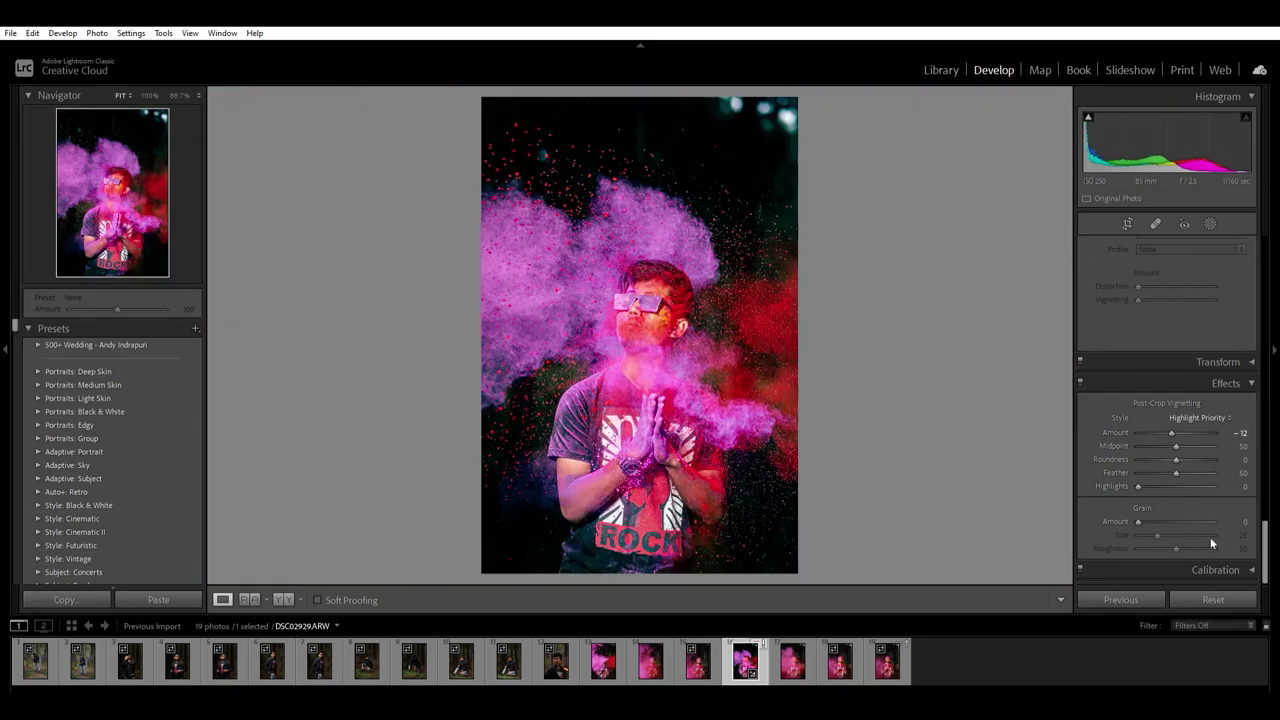
Compare the vignetted portrait with the original using Reset and Paste, then return to Basic.
{"action": "left_click", "coordinate": [1213, 599]}
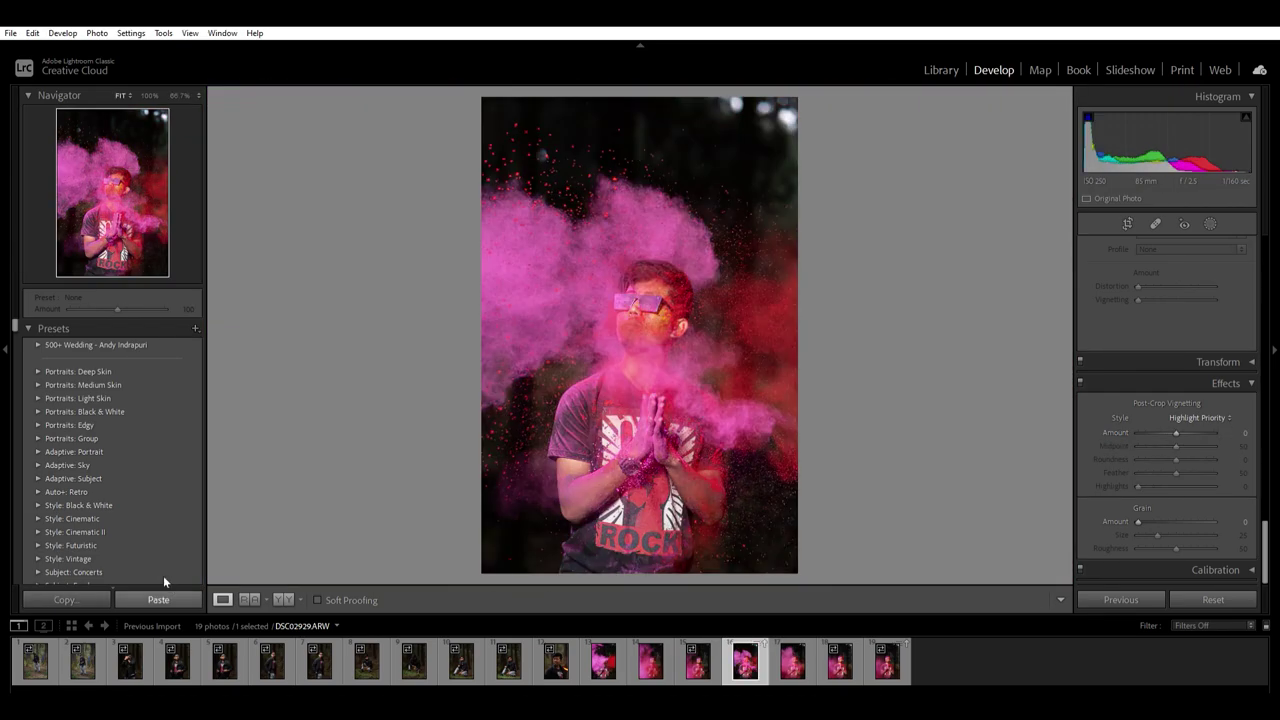
{"action": "left_click", "coordinate": [163, 577]}
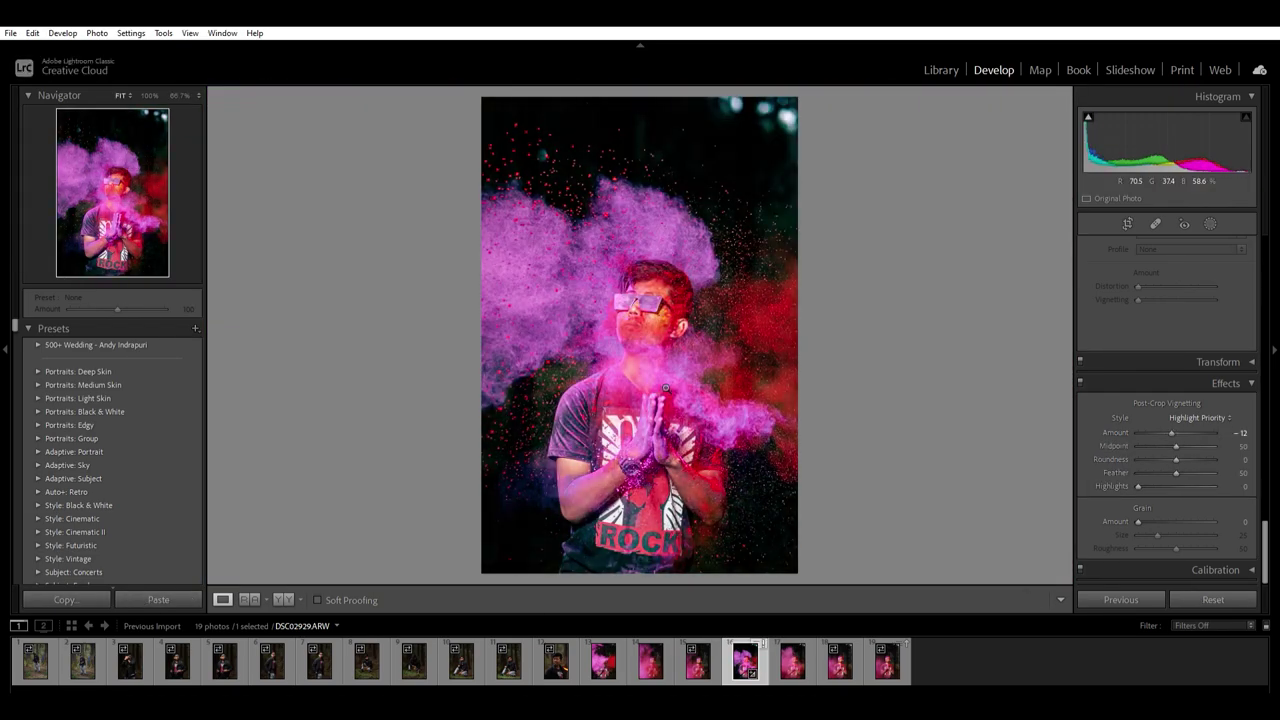
{"action": "left_click", "coordinate": [651, 291]}
{"action": "left_click", "coordinate": [177, 592]}
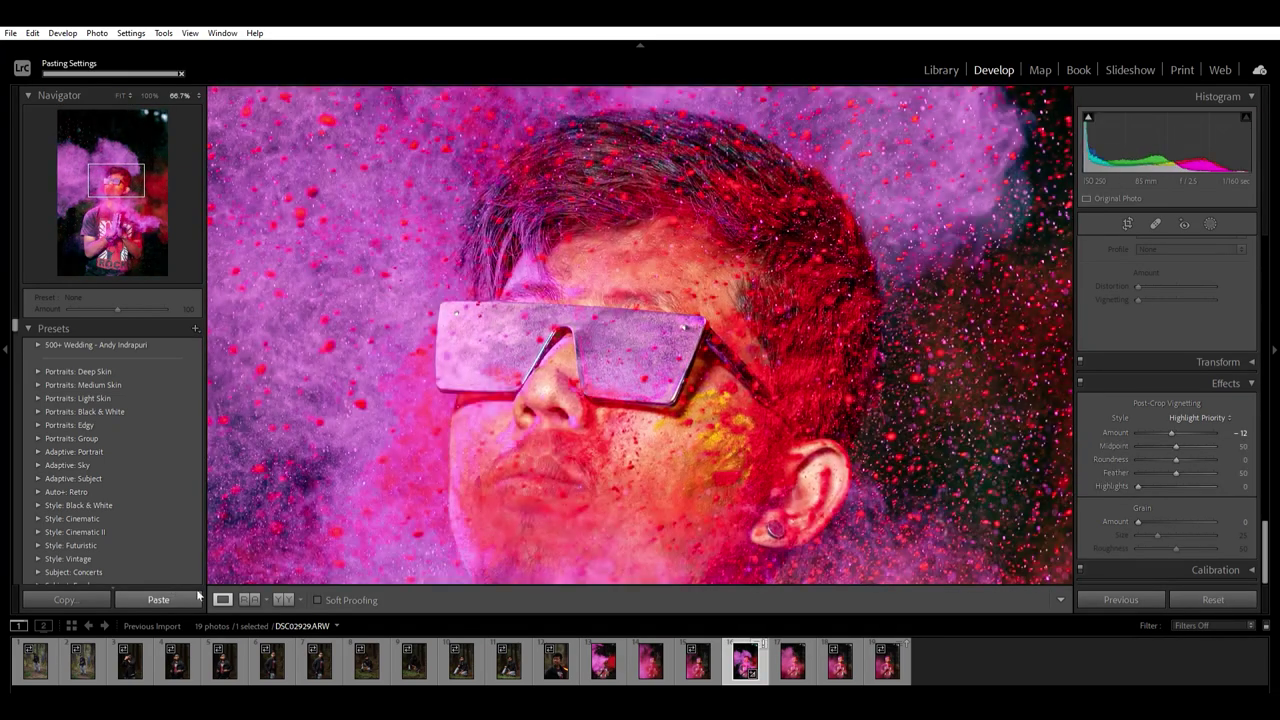
{"action": "left_click", "coordinate": [640, 480]}
{"action": "scroll", "coordinate": [1172, 382], "scroll_direction": "up", "scroll_amount": 5}
{"action": "scroll", "coordinate": [1172, 382], "scroll_direction": "up", "scroll_amount": 5}
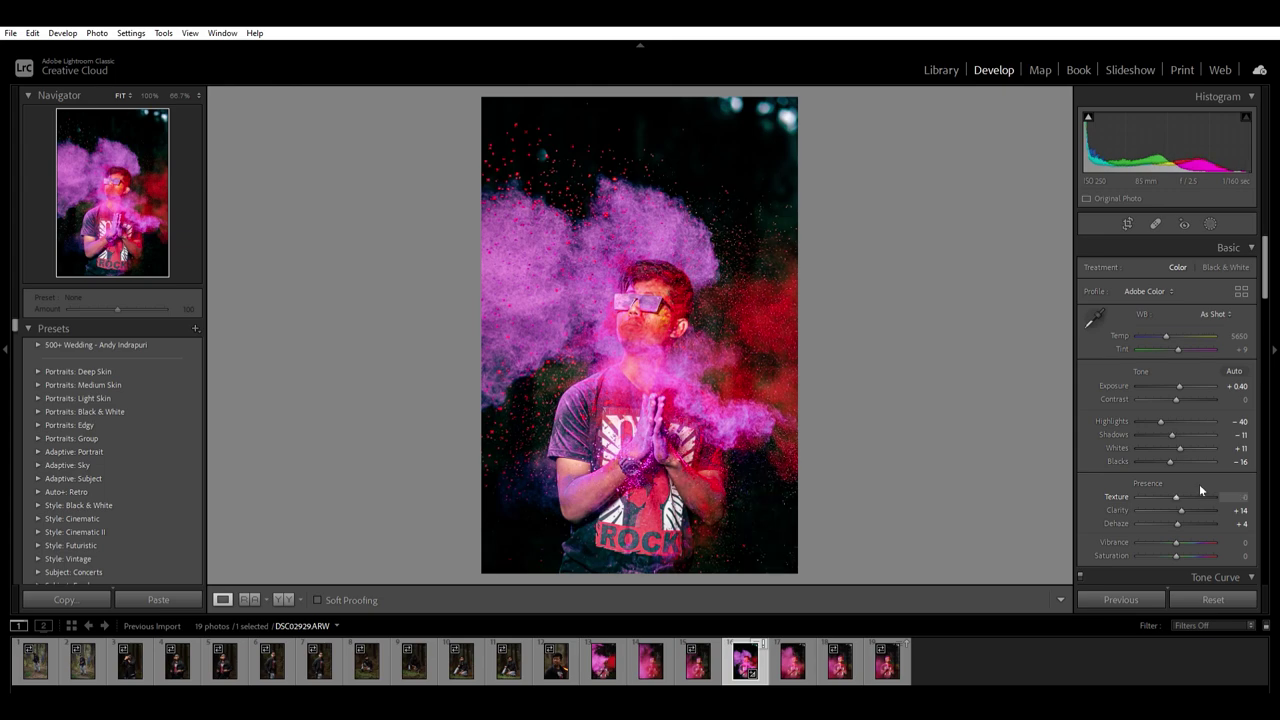
Raise Texture to bring out detail, checking the face up close.
{"action": "left_click_drag", "start_coordinate": [1199, 489], "coordinate": [1192, 497]}
{"action": "key", "text": "z"}
{"action": "left_click_drag", "start_coordinate": [1192, 497], "coordinate": [1190, 497]}
{"action": "left_click", "coordinate": [1050, 478]}
{"action": "left_click", "coordinate": [784, 414]}
{"action": "left_click", "coordinate": [600, 450]}
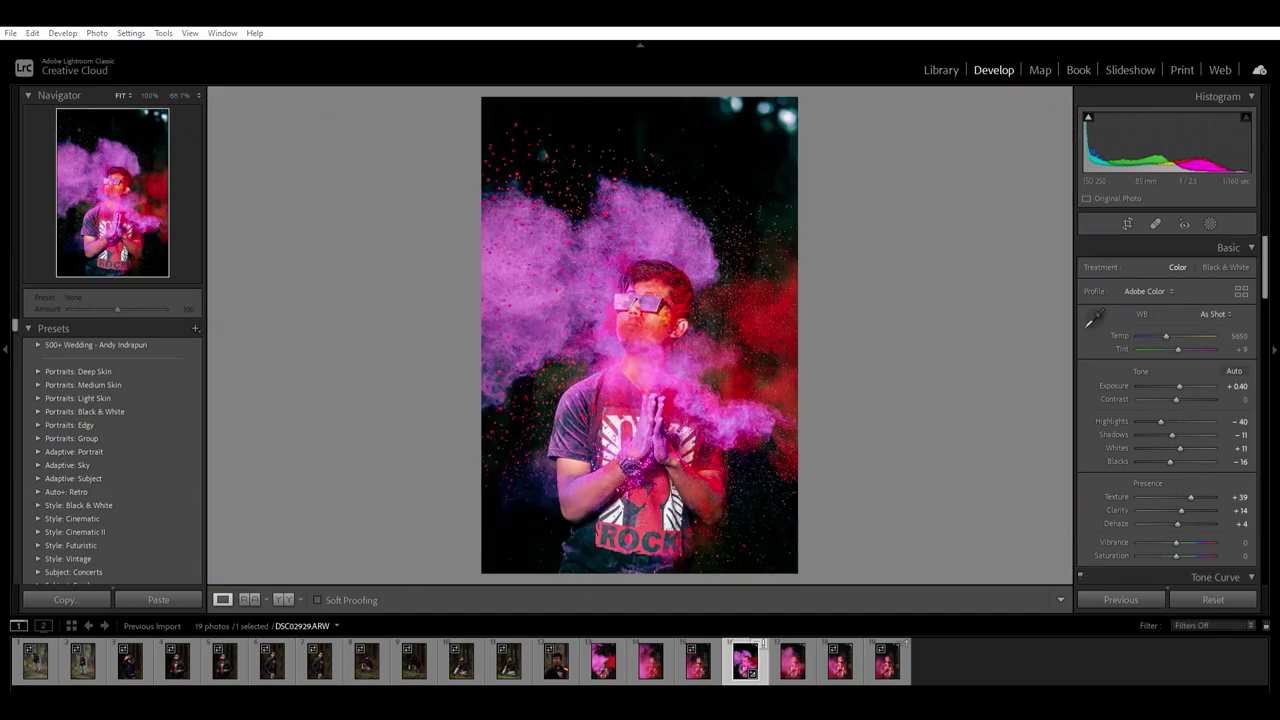
Show the unedited portrait with Reset, then paste the edits back for the finished look.
{"action": "left_click", "coordinate": [1213, 599]}
{"action": "key", "text": "ctrl+z"}
{"action": "scroll", "coordinate": [1090, 473], "scroll_direction": "down", "scroll_amount": 10}
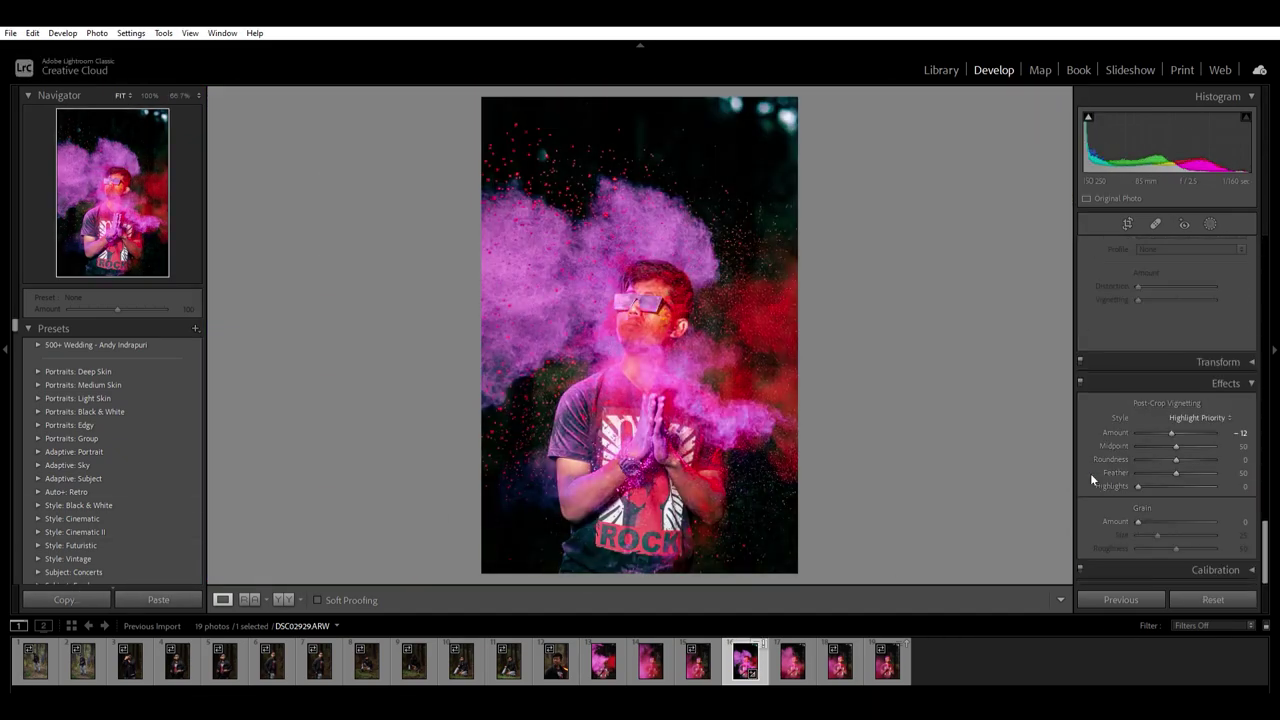
{"action": "left_click", "coordinate": [1213, 599]}
{"action": "left_click", "coordinate": [150, 596]}
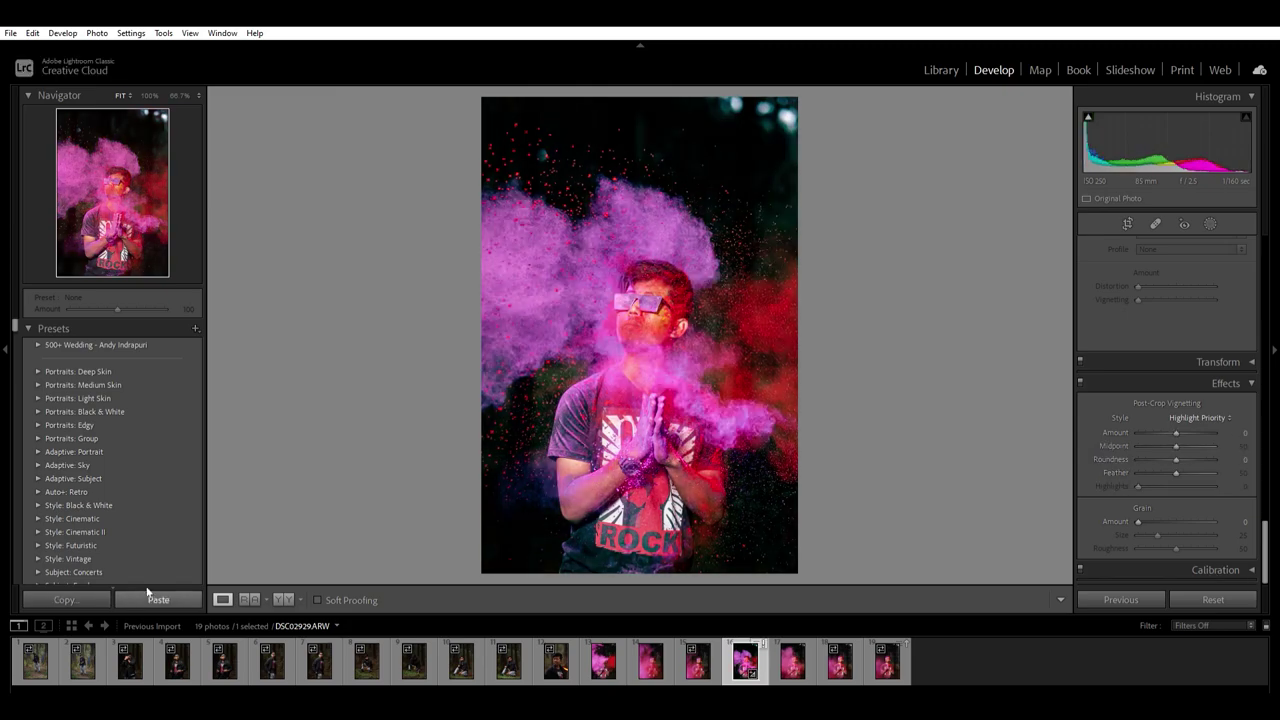